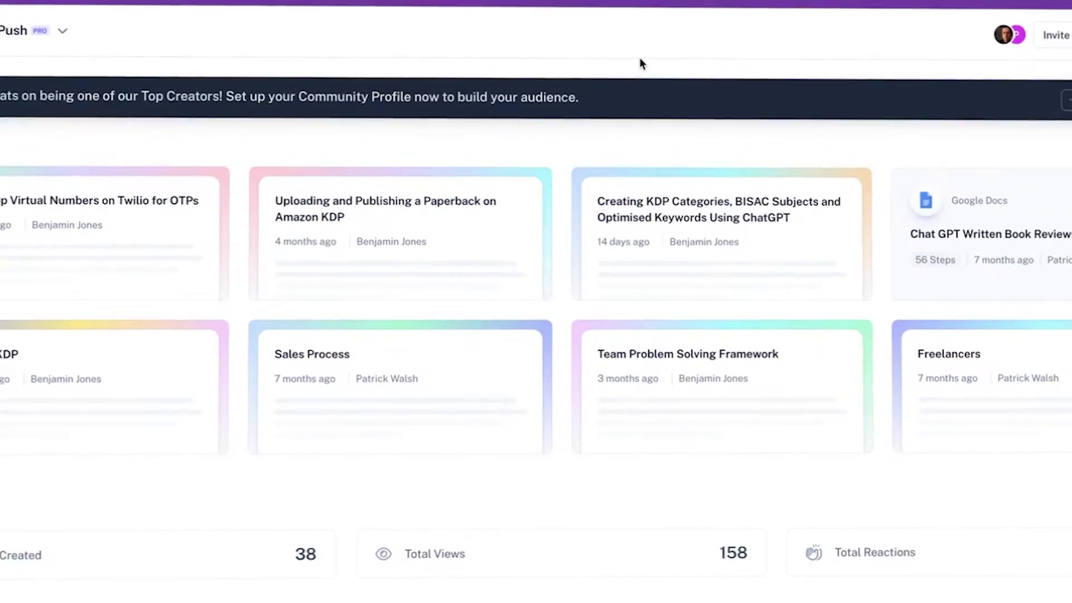
# From the dashboard's New menu, start capturing a new Scribe
pyautogui.click(1047, 48)
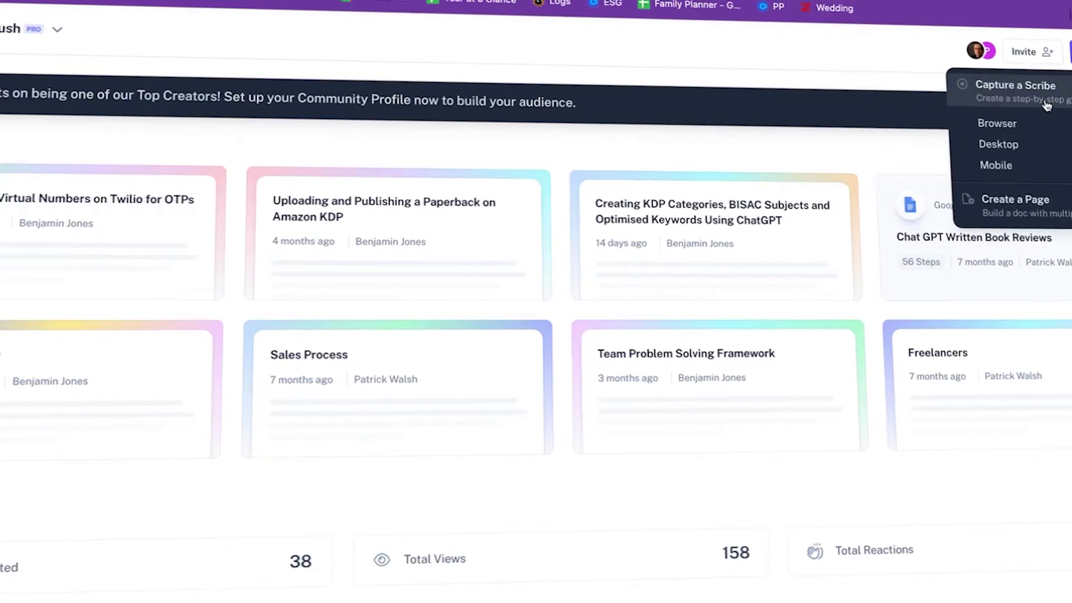
pyautogui.click(957, 117)
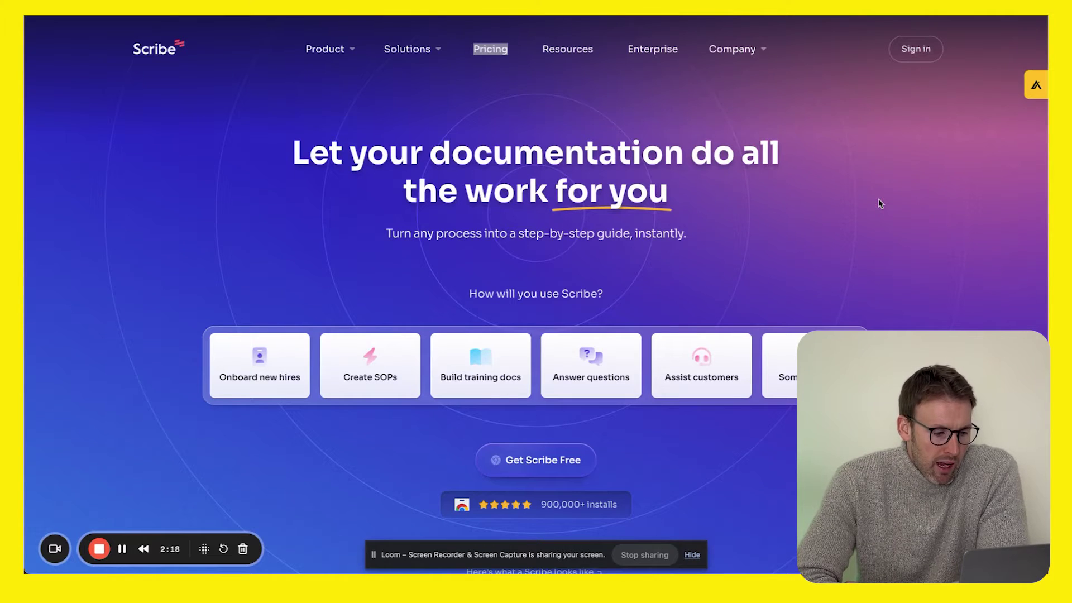
pyautogui.scroll(-10, 880, 204)
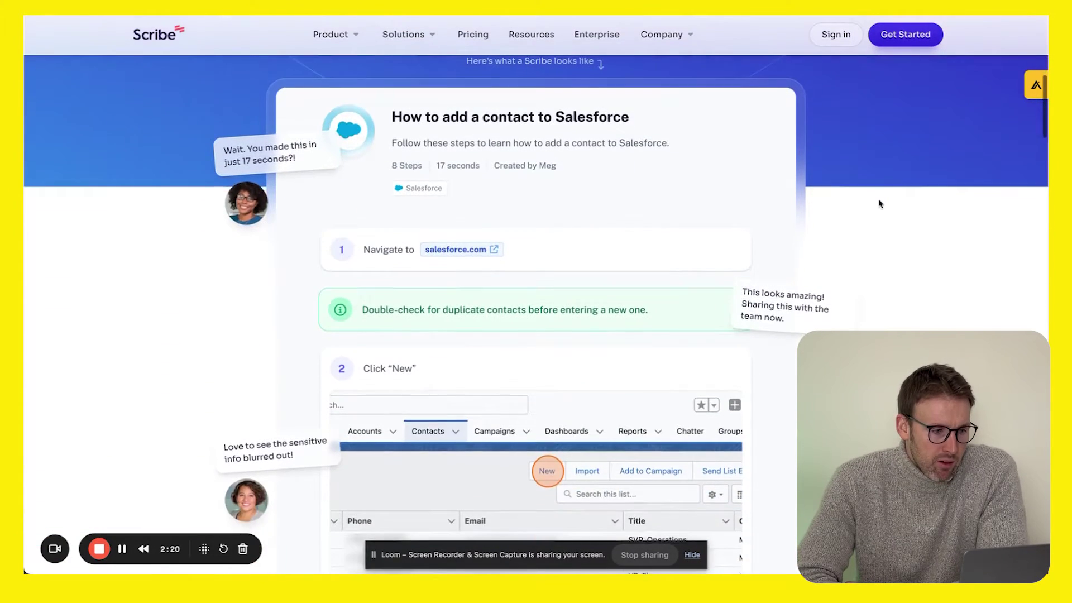
pyautogui.scroll(-5, 879, 204)
pyautogui.scroll(15, 880, 201)
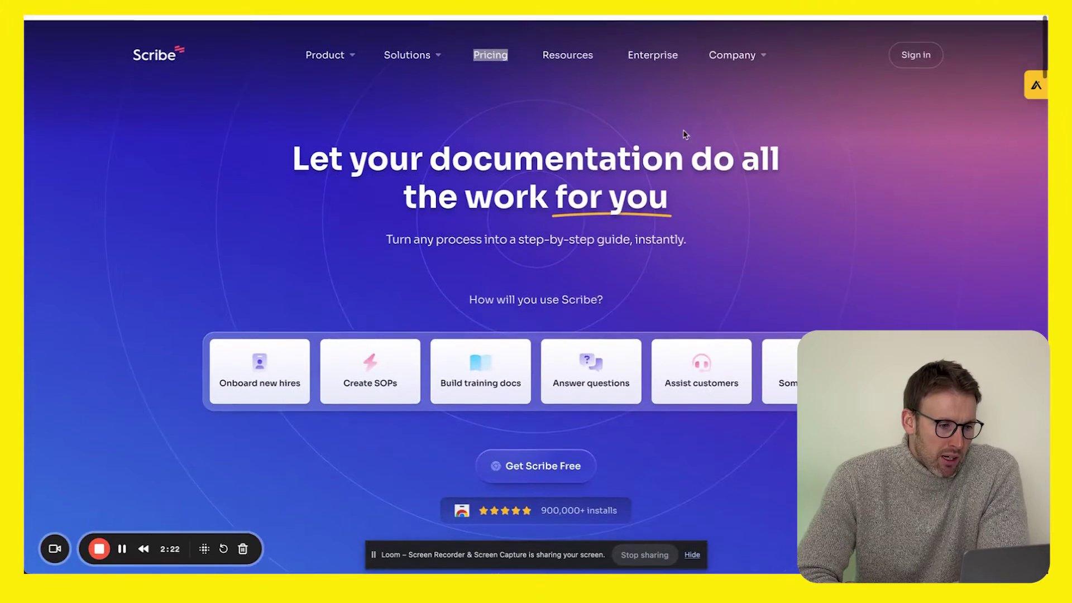
pyautogui.click(490, 49)
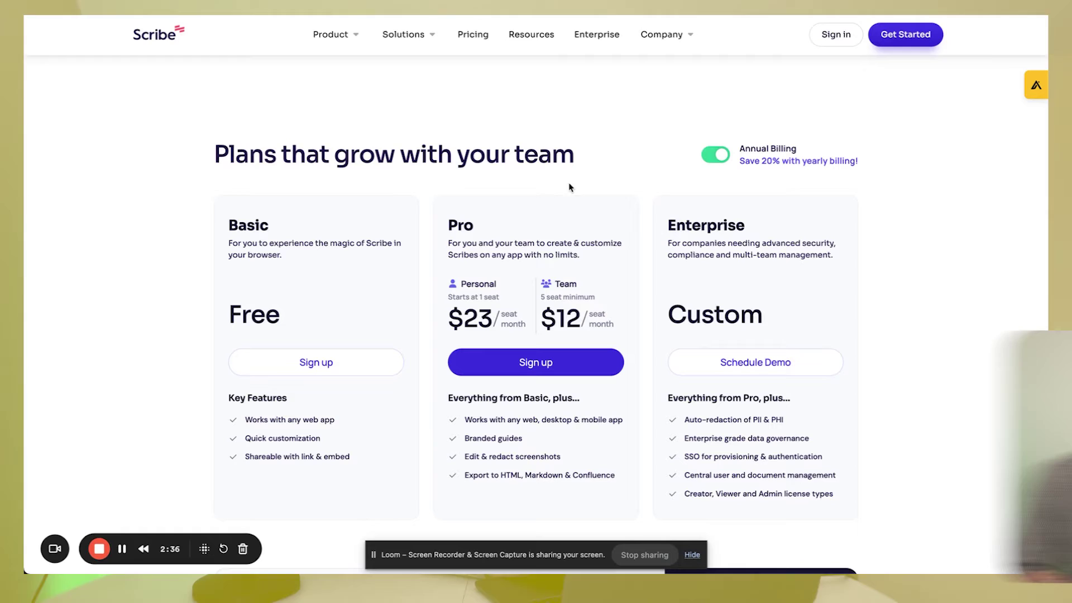
pyautogui.hotkey('alt', 'Left')
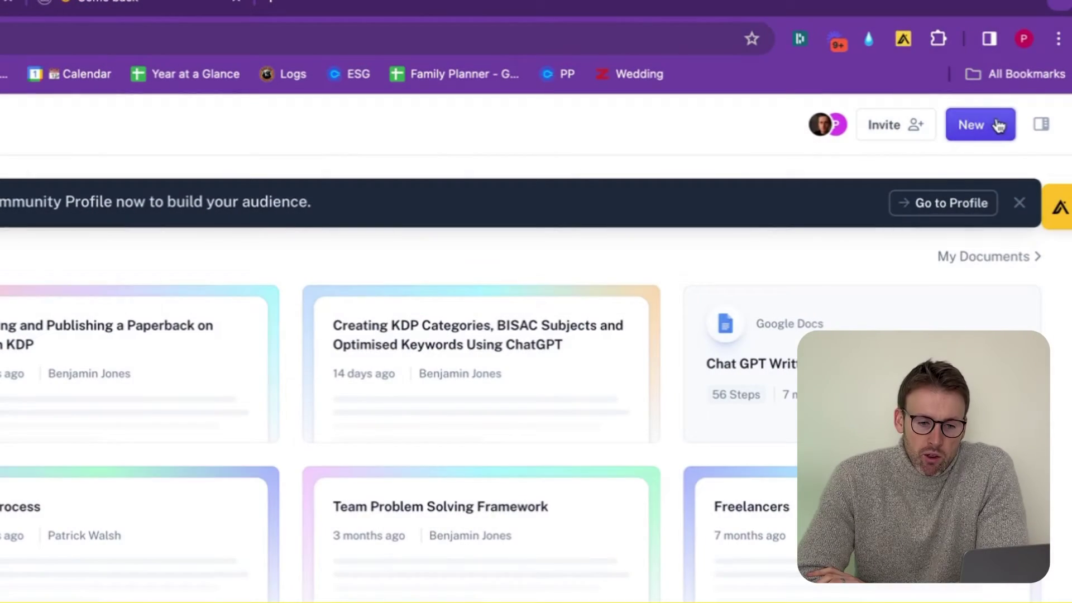
# Start a new browser capture of a Scribe guide, recording in a new tab
pyautogui.click(999, 126)
pyautogui.click(936, 177)
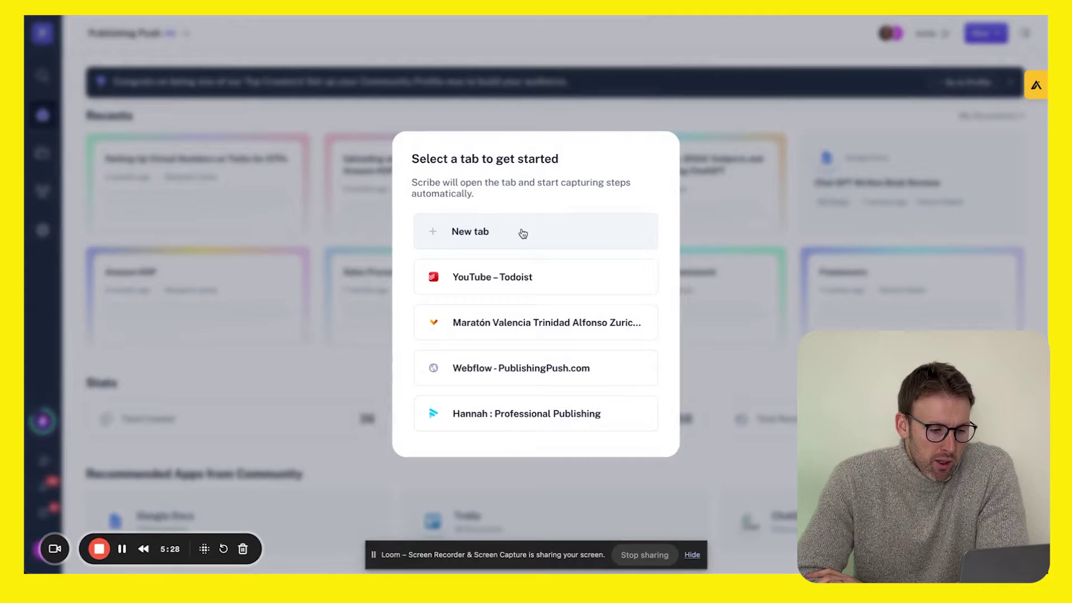
pyautogui.click(522, 233)
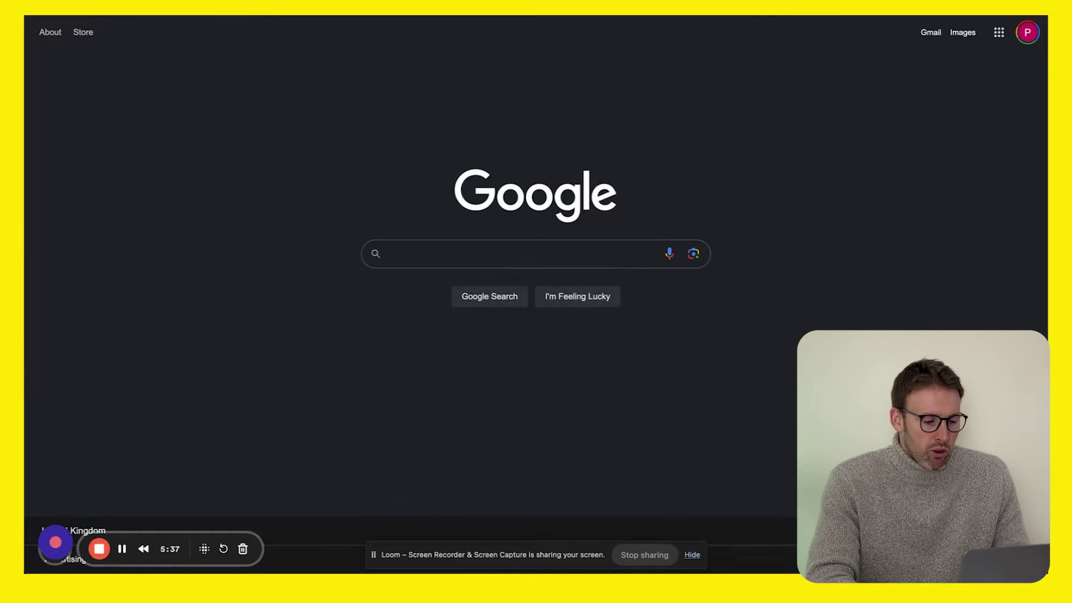
# Go to twitter.com and start composing a new post
pyautogui.write('t')
pyautogui.press('Return')
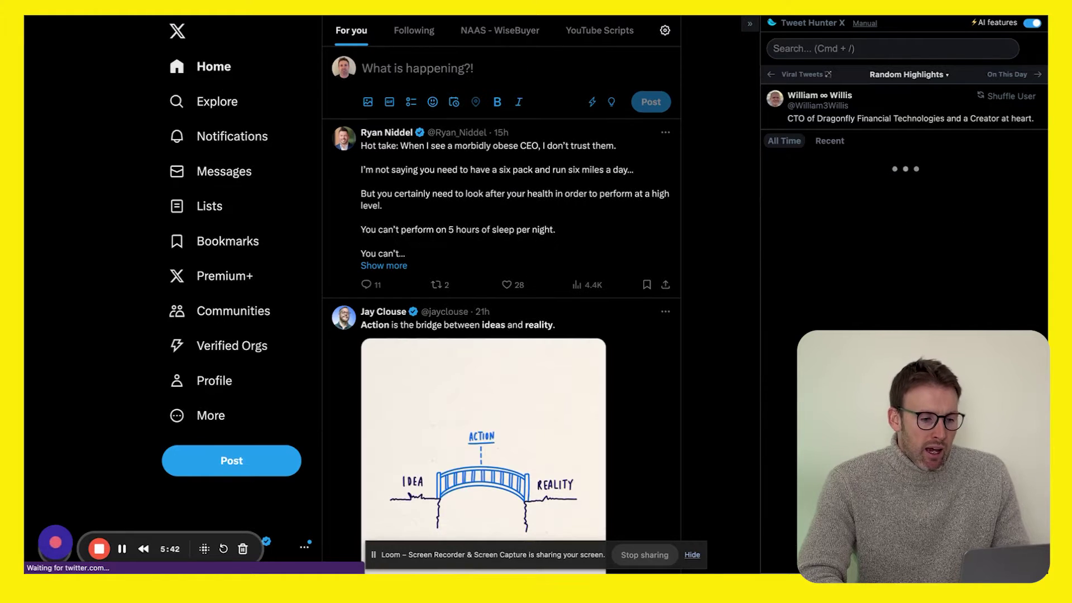
pyautogui.click(248, 464)
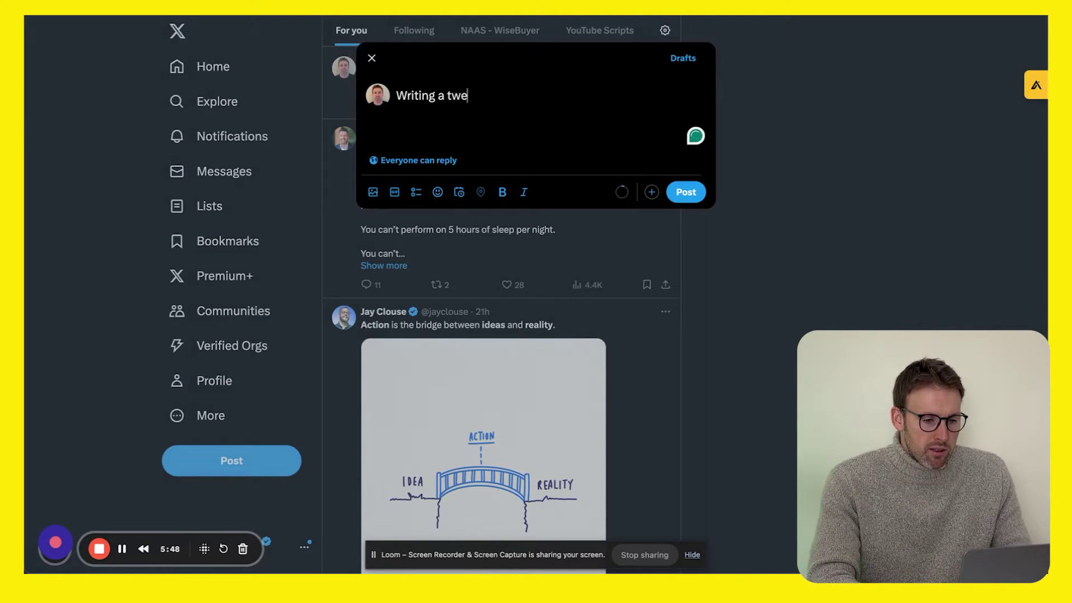
# Save the 'Writing a tweet' post as a draft, close compose, and complete the capture
pyautogui.click(682, 58)
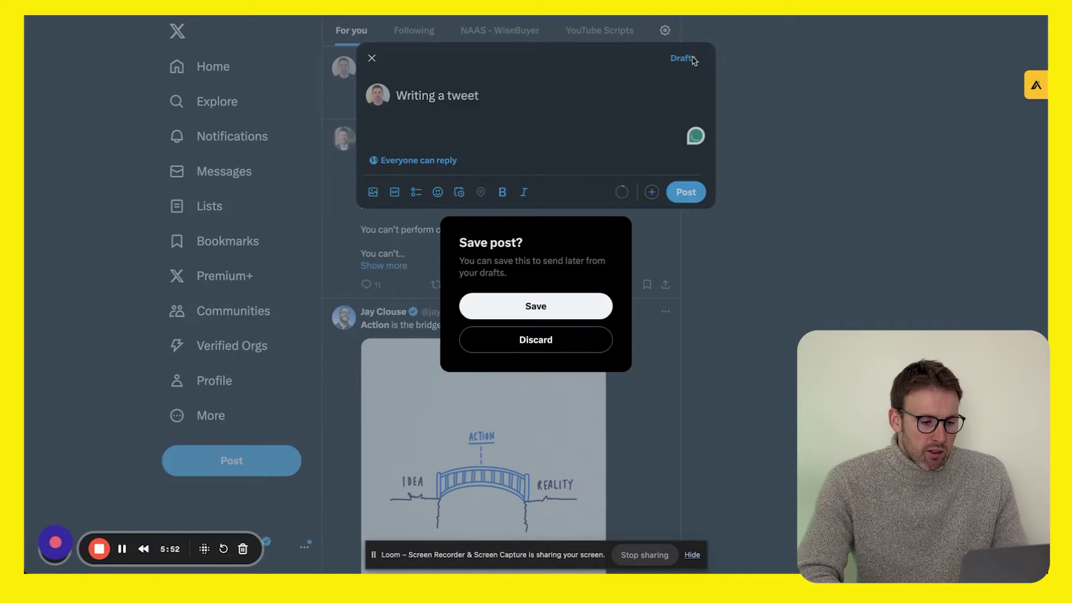
pyautogui.click(570, 311)
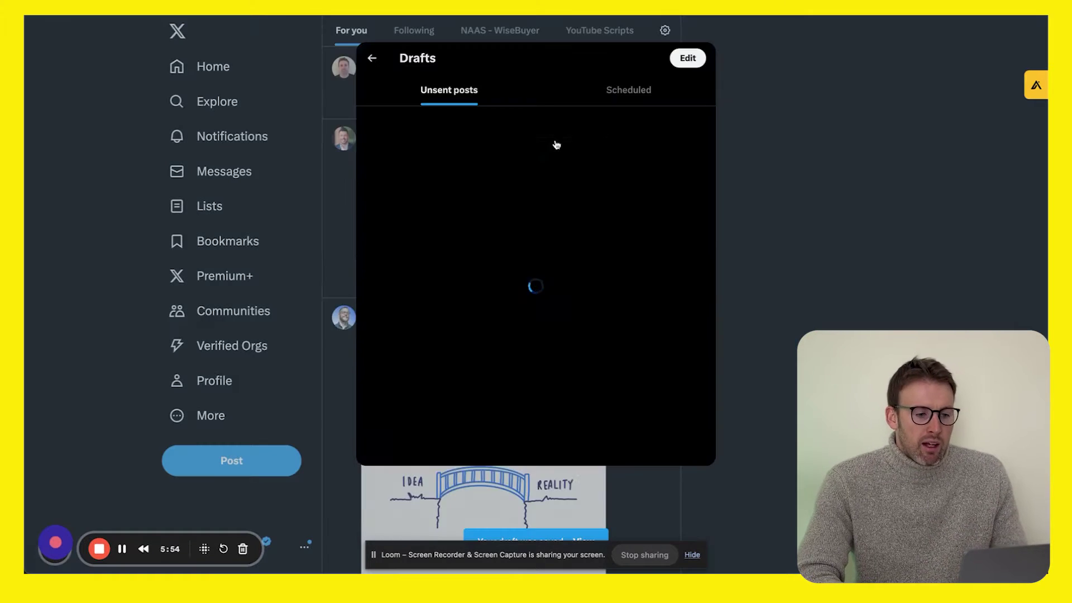
pyautogui.click(370, 58)
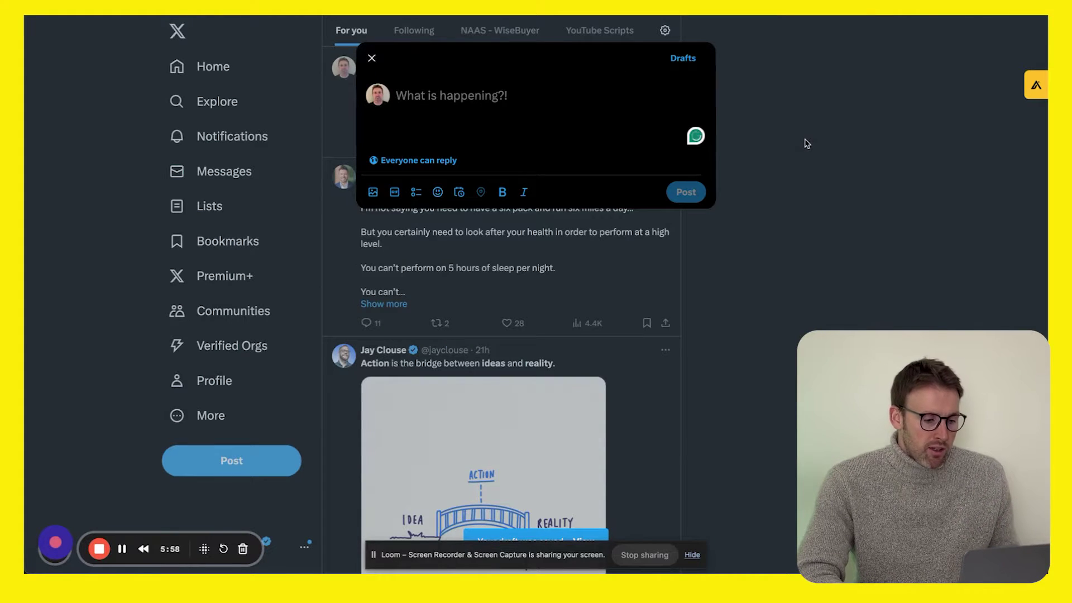
pyautogui.click(806, 143)
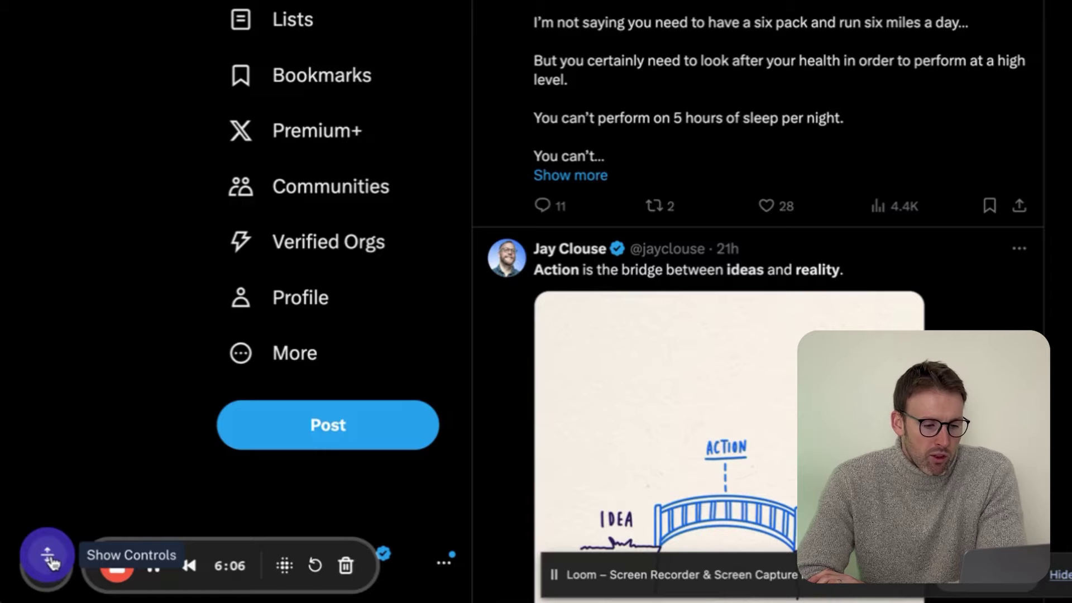
pyautogui.click(49, 558)
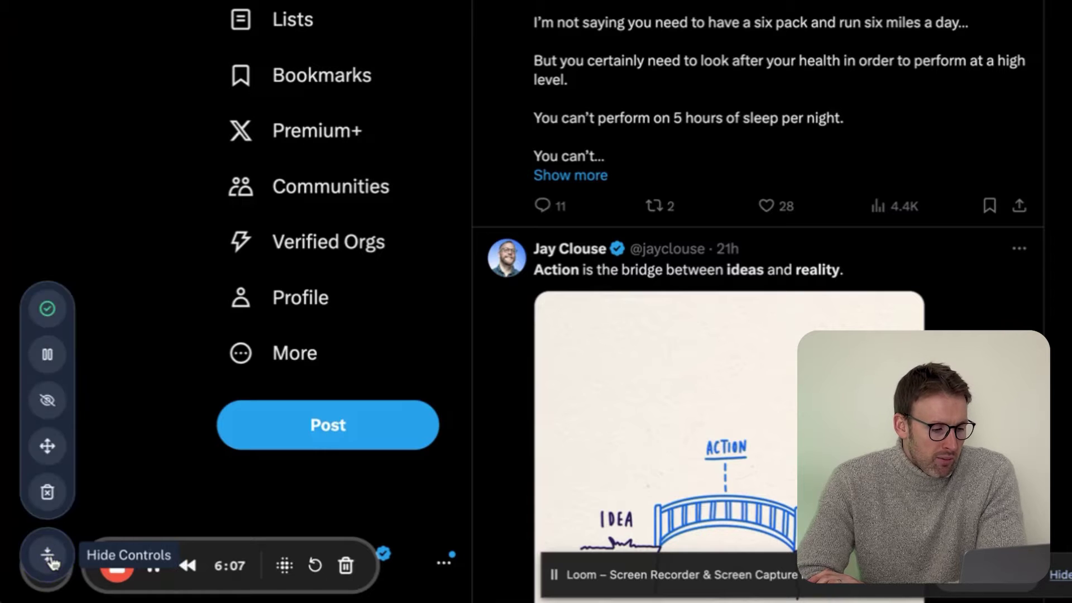
pyautogui.click(49, 320)
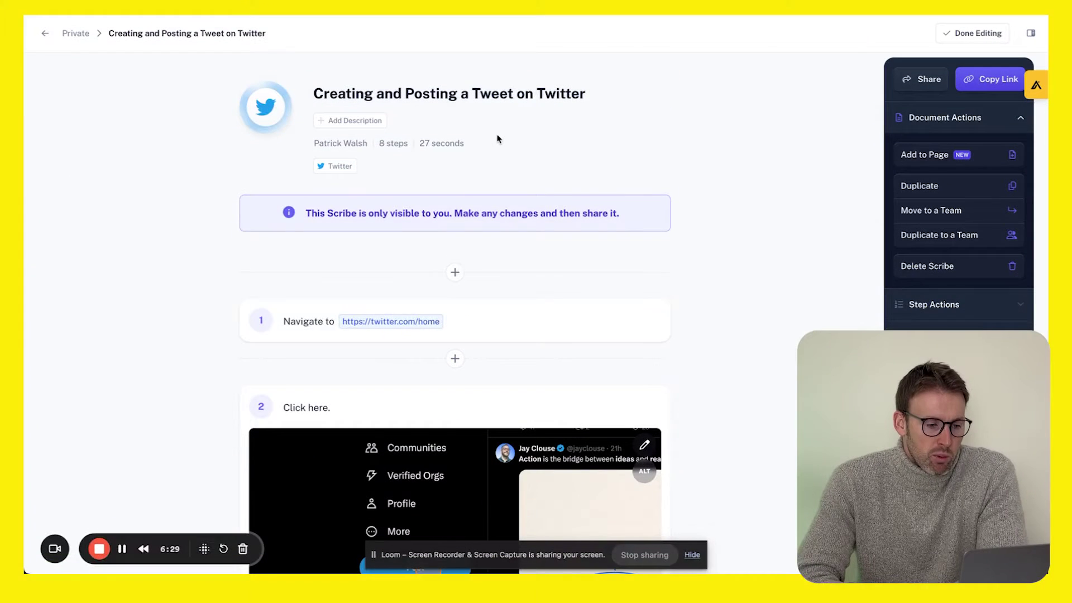
# Scroll through the eight steps of the 'Creating and Posting a Tweet on Twitter' guide
pyautogui.scroll(-3, 688, 195)
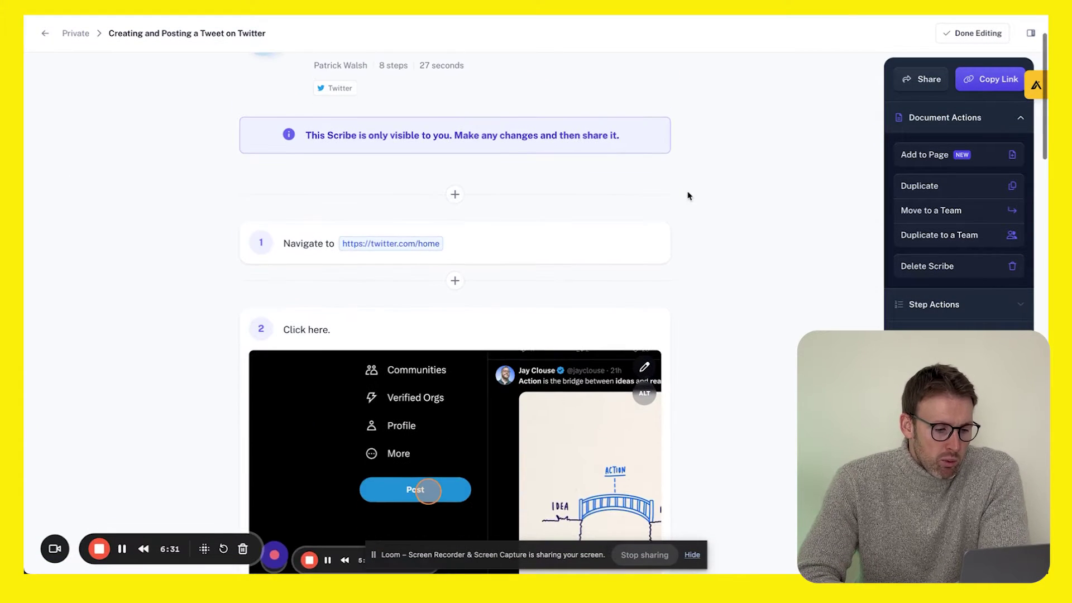
pyautogui.scroll(-2, 689, 196)
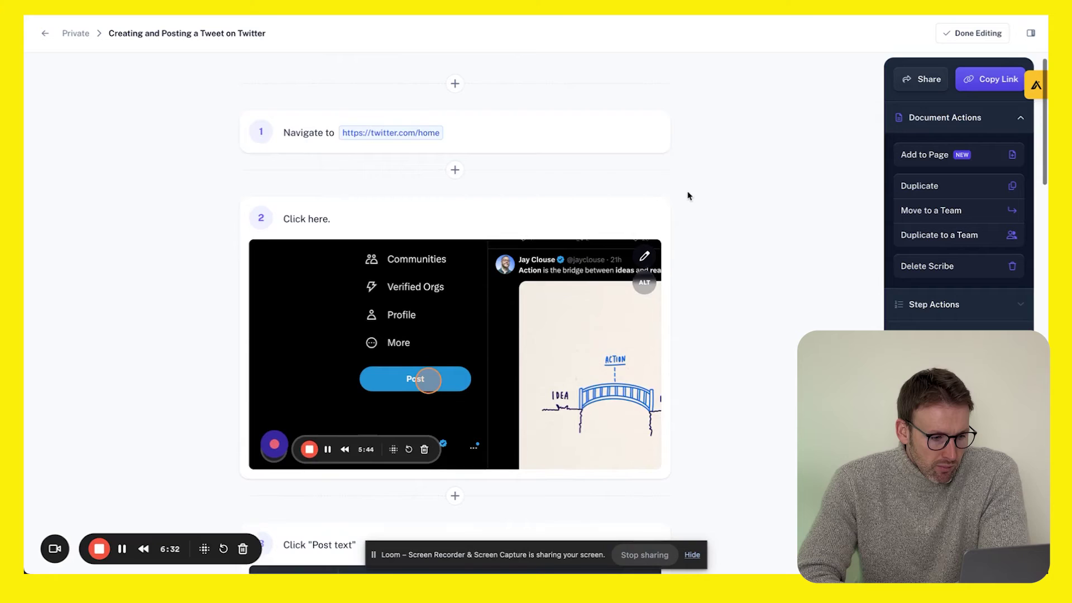
pyautogui.scroll(-3, 512, 157)
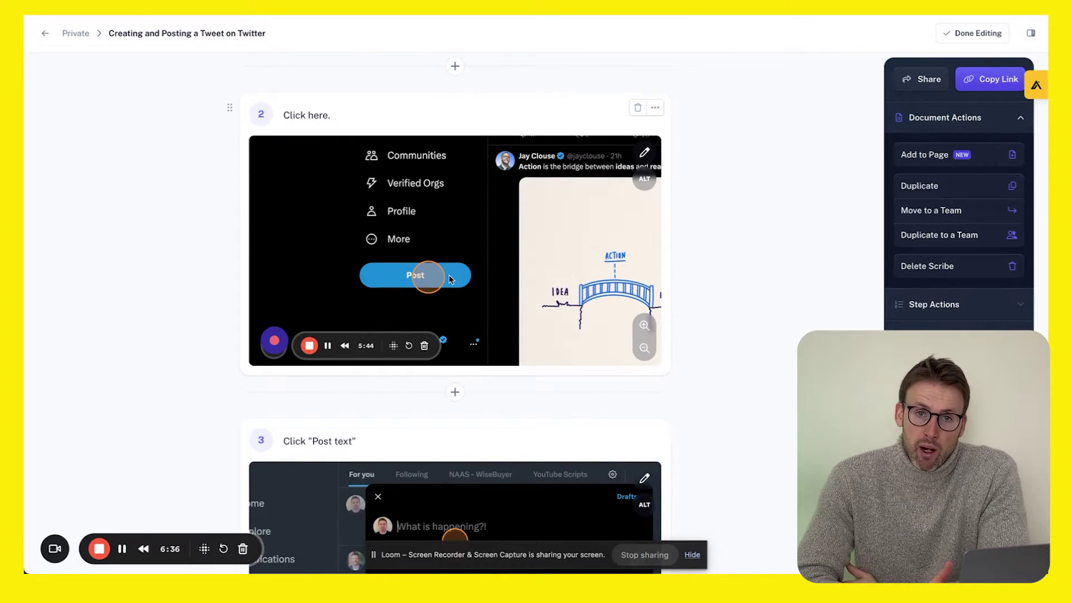
pyautogui.scroll(-7, 695, 298)
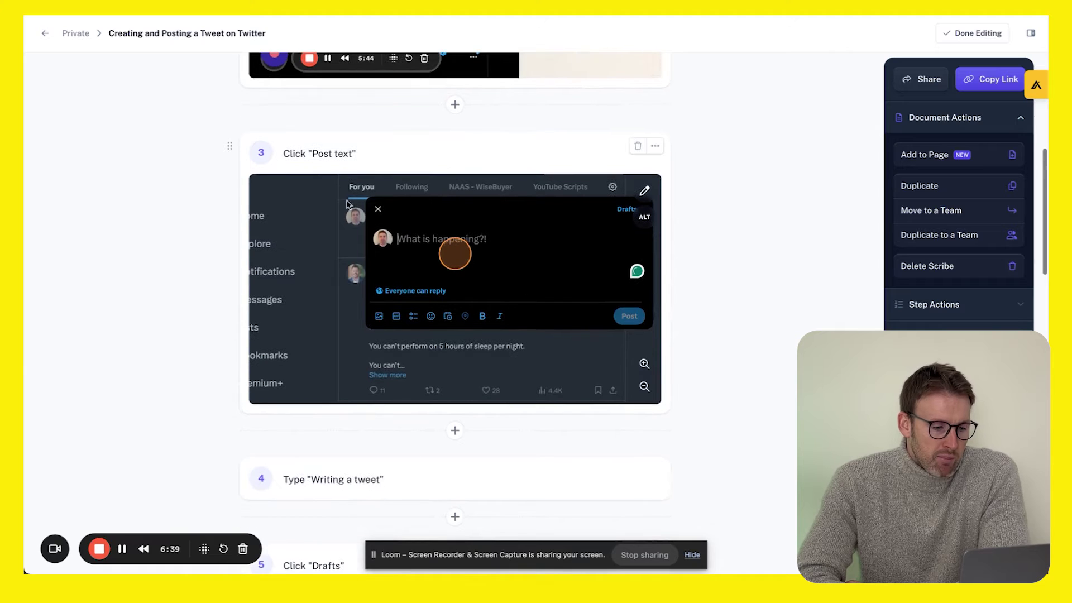
pyautogui.scroll(-5, 421, 248)
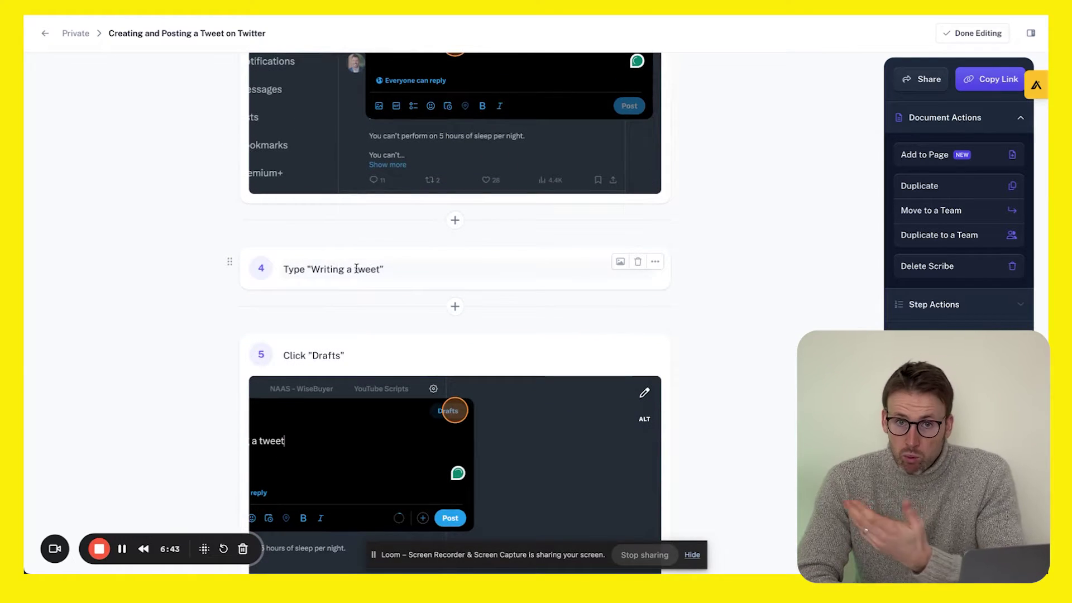
pyautogui.scroll(-9, 356, 268)
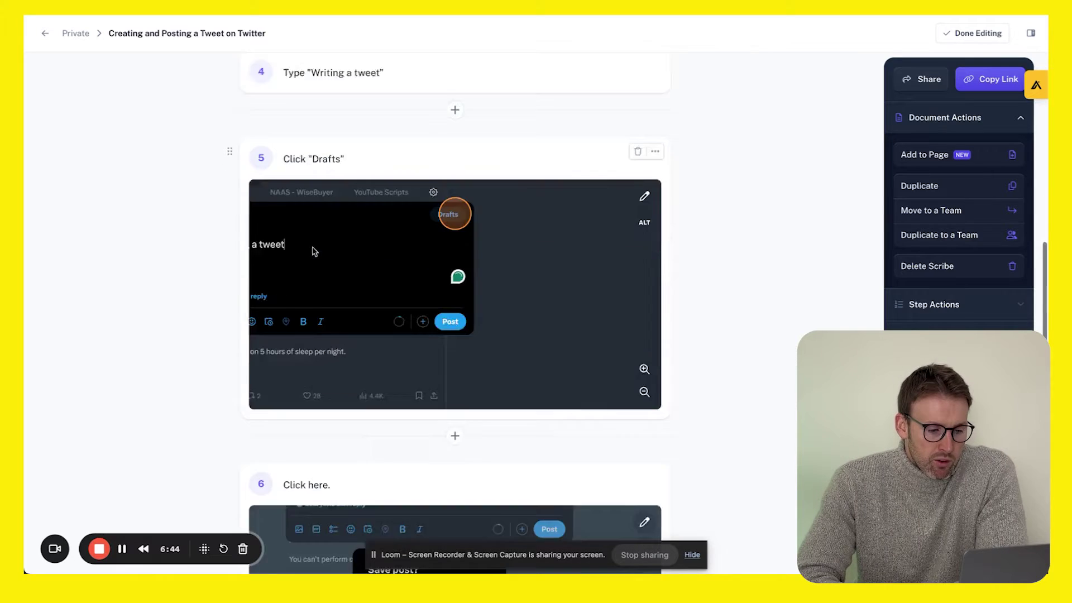
pyautogui.scroll(-4, 312, 252)
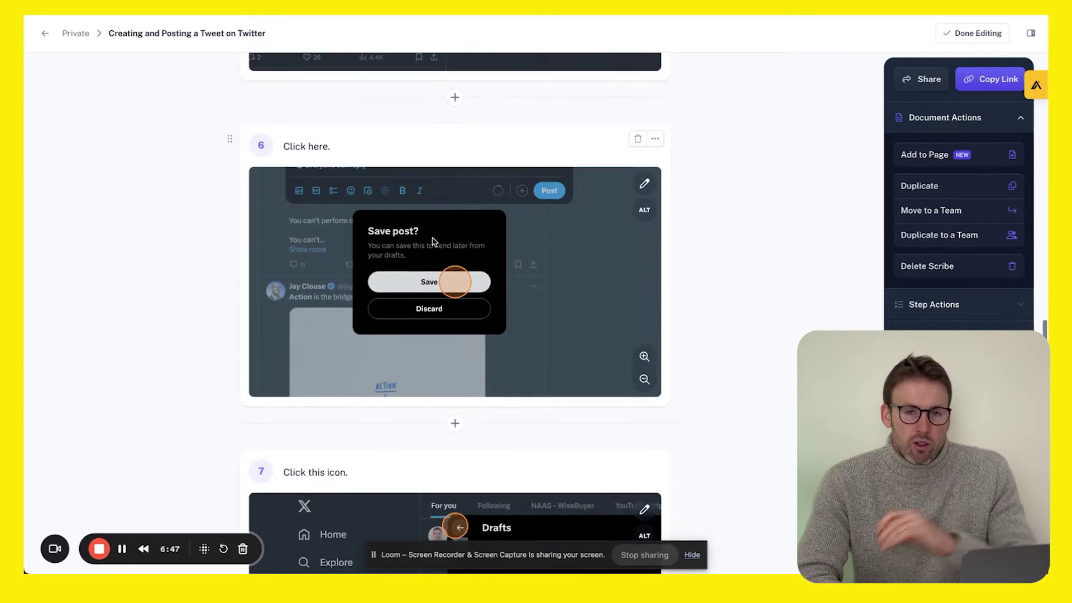
pyautogui.scroll(-13, 433, 241)
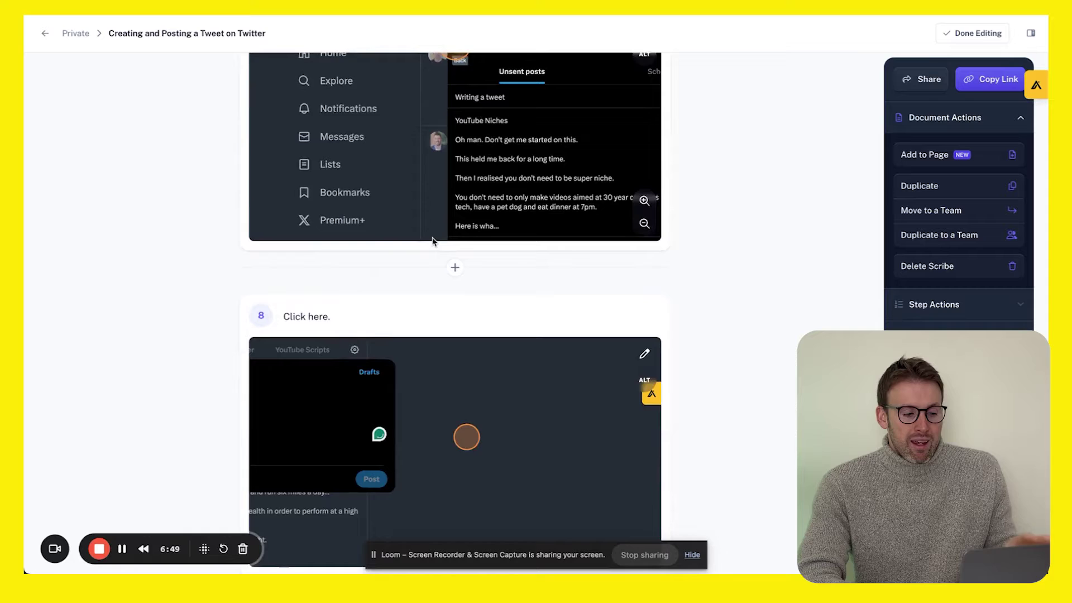
pyautogui.scroll(1, 433, 240)
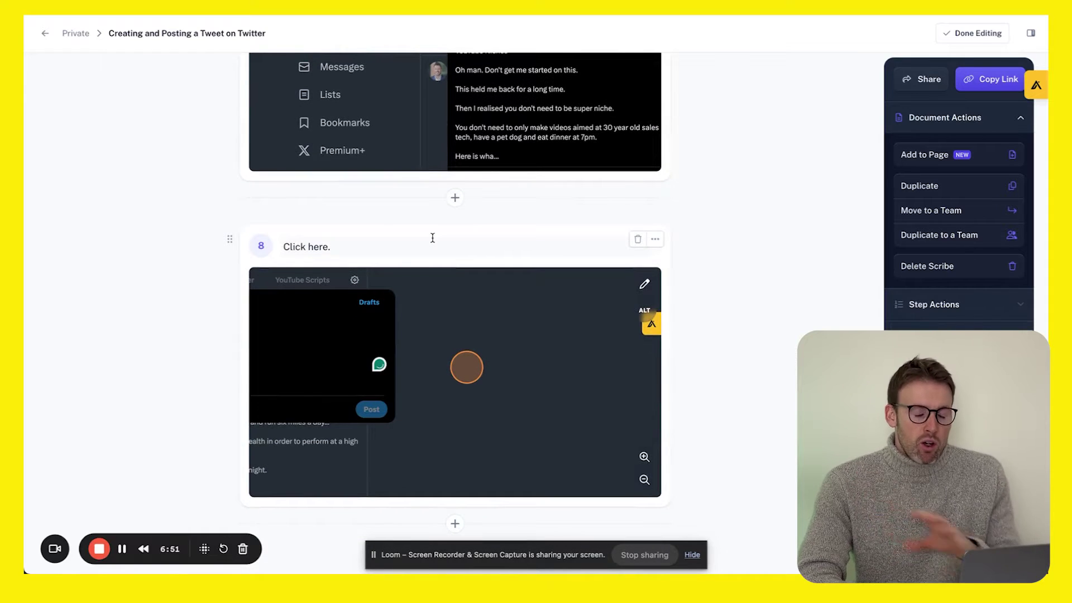
pyautogui.scroll(20, 433, 239)
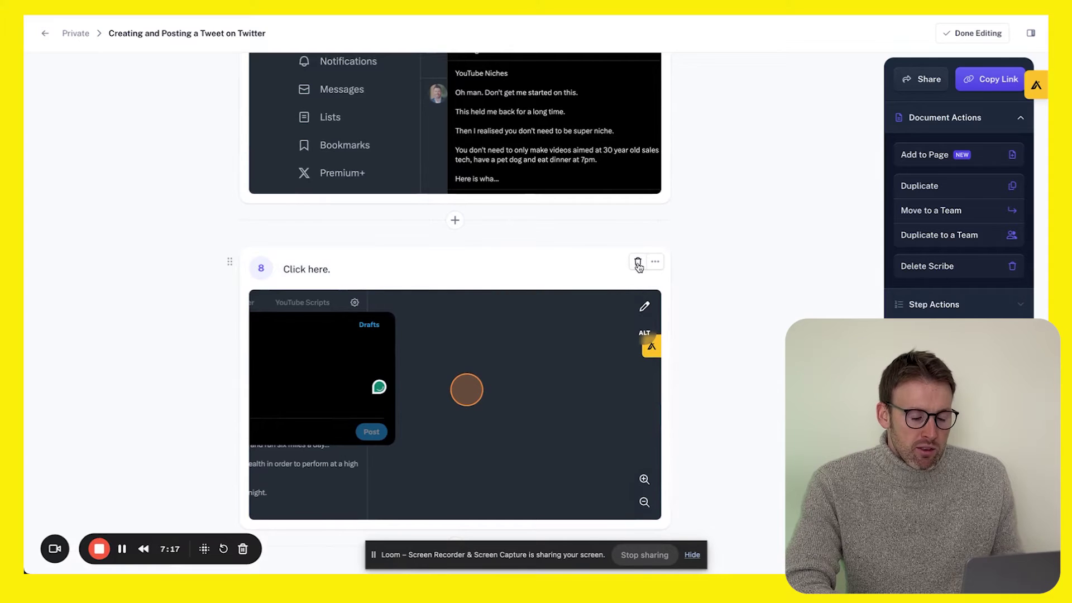
# Permanently delete the final 'Click here.' step 8 from the guide
pyautogui.click(639, 266)
pyautogui.click(647, 263)
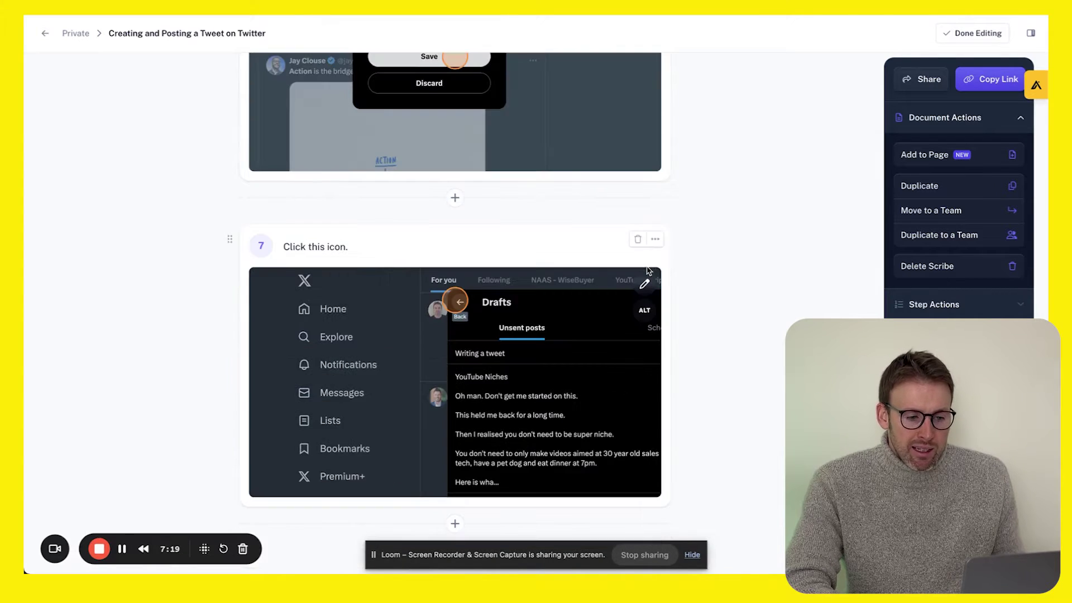
pyautogui.scroll(15, 742, 202)
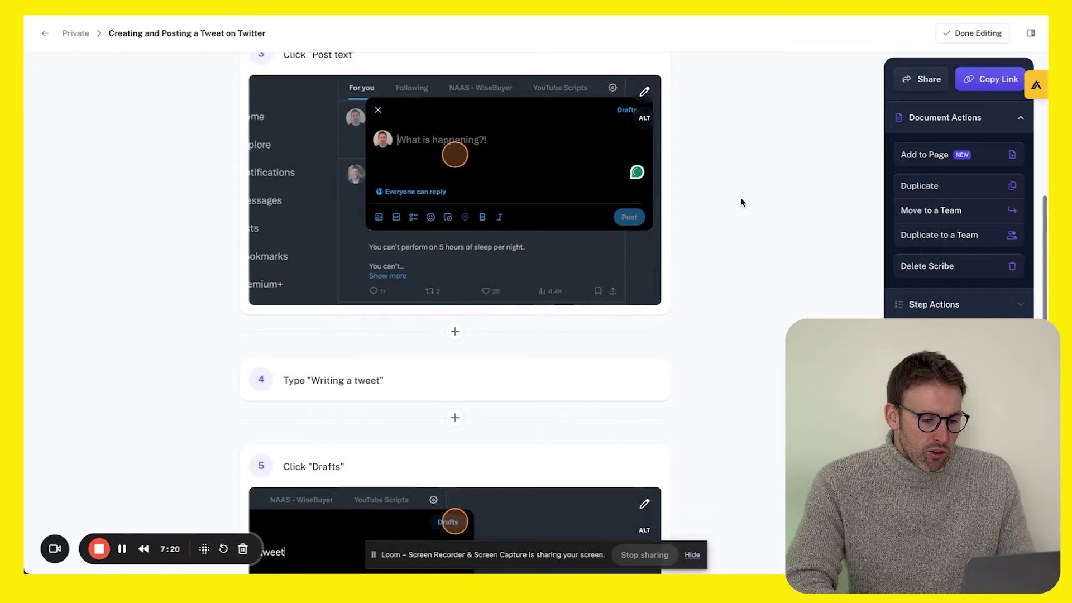
pyautogui.scroll(-2, 742, 202)
# Change step 5's instruction to read 'Click on "Drafts"'
pyautogui.click(385, 343)
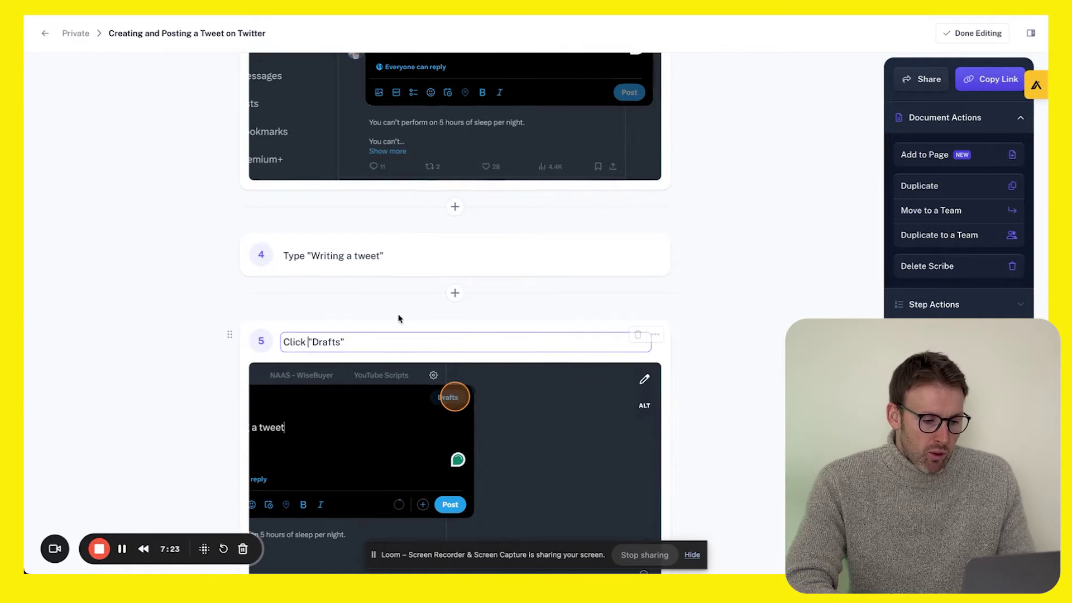
pyautogui.write('on')
pyautogui.click(756, 300)
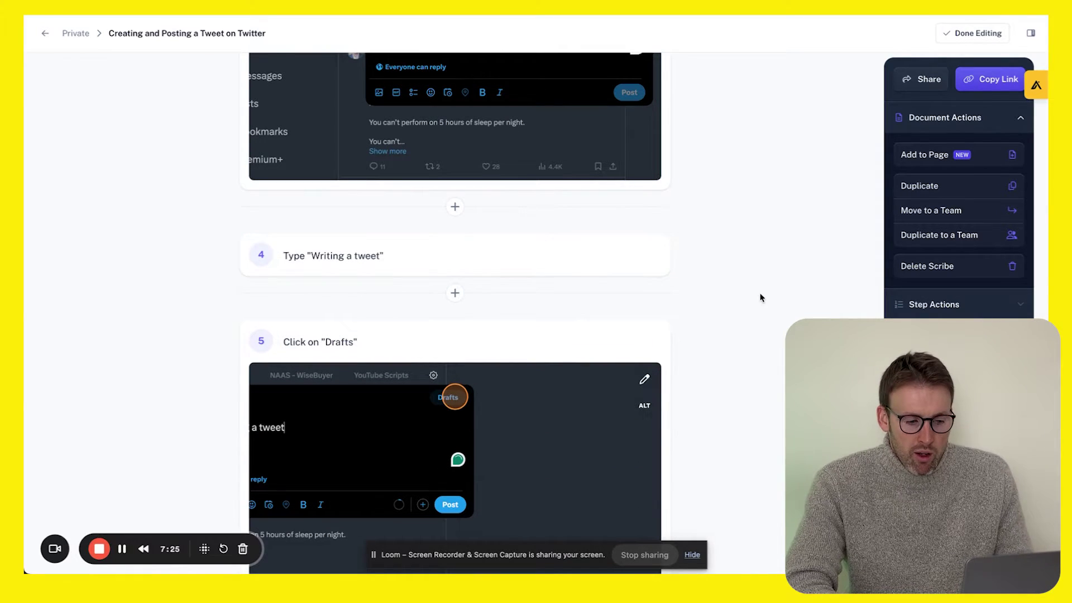
pyautogui.scroll(15, 760, 298)
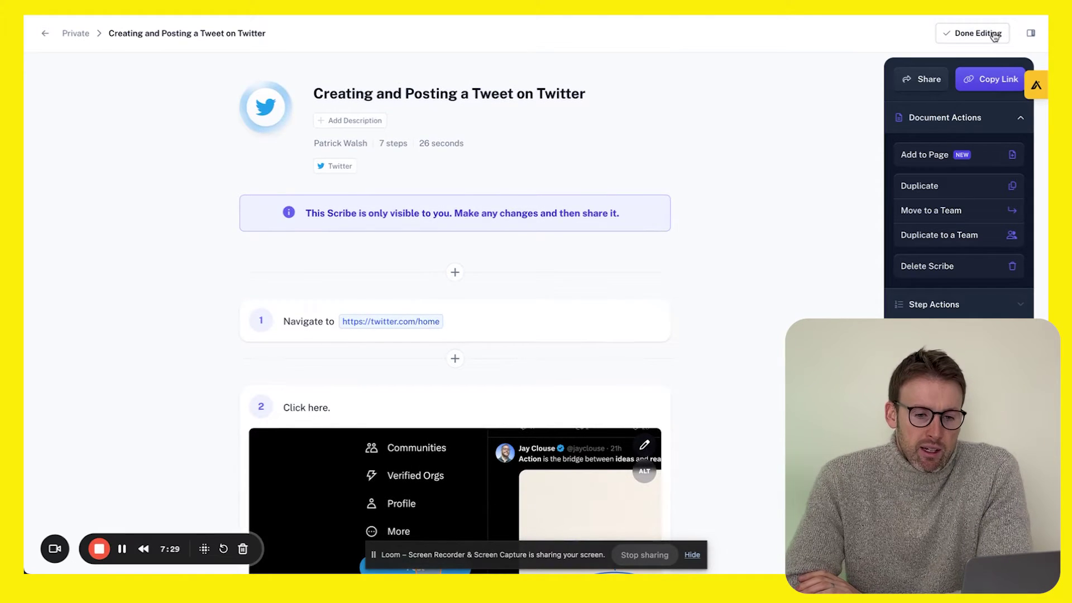
# Exit editing mode on the tweet guide and return to the workspace home dashboard
pyautogui.click(994, 34)
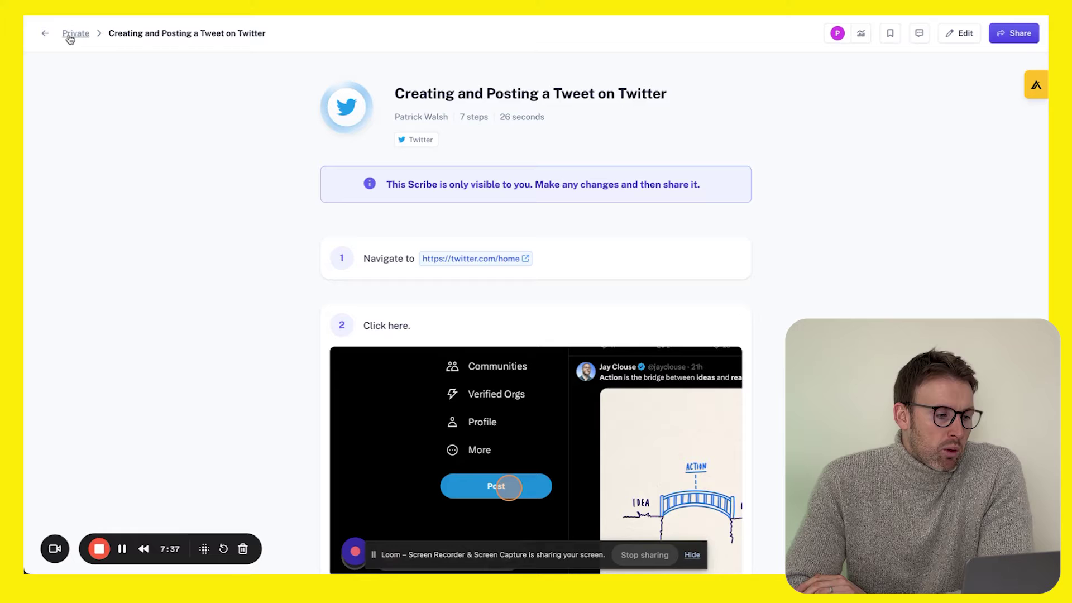
pyautogui.click(43, 36)
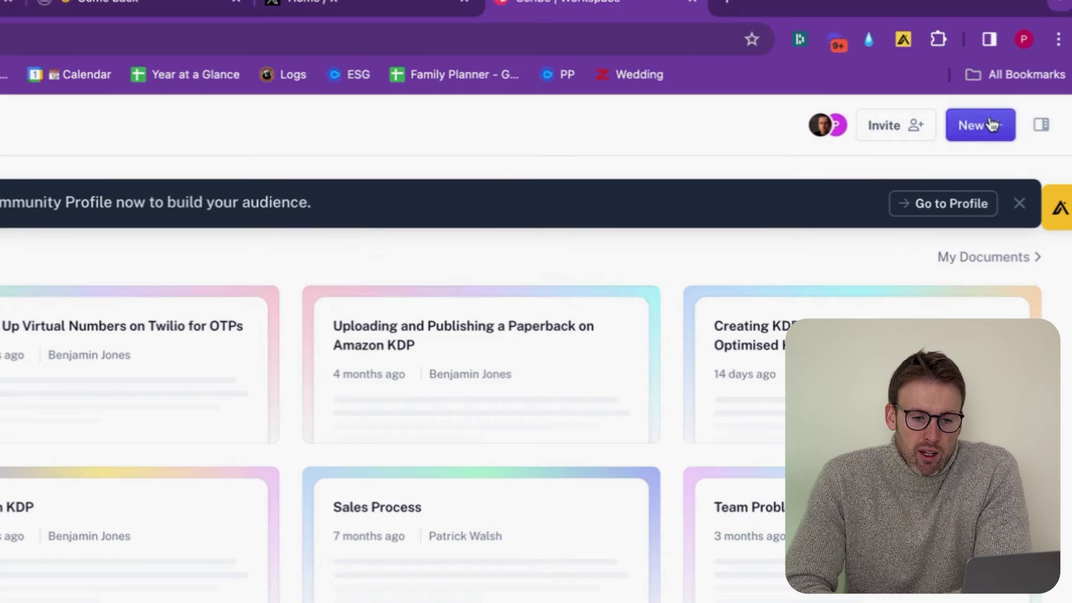
pyautogui.click(992, 124)
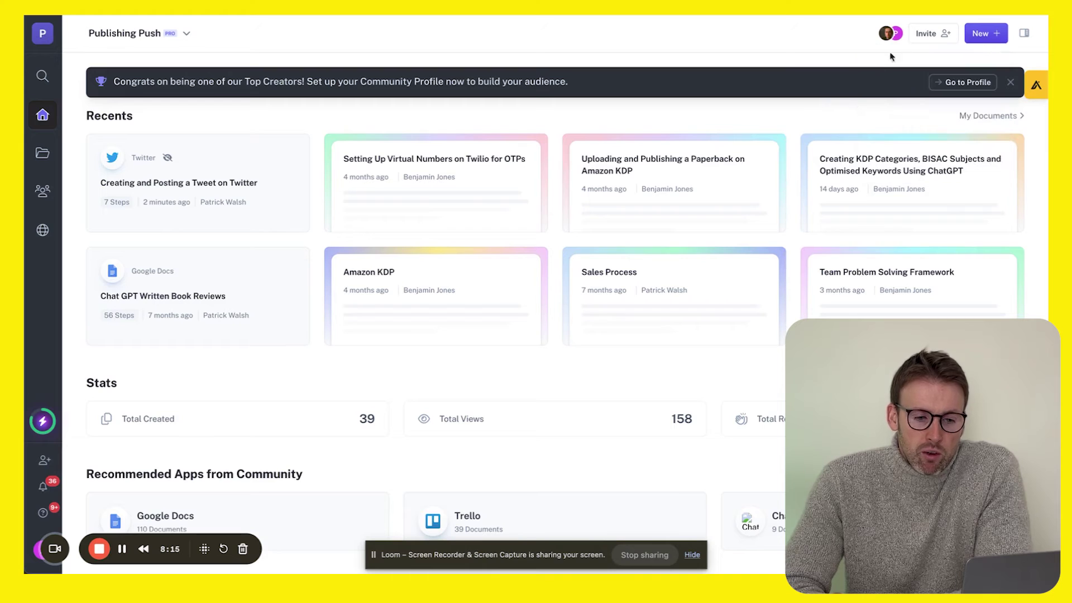
# Create a new Scribe page and retitle it 'Twitter Marketing'
pyautogui.click(985, 34)
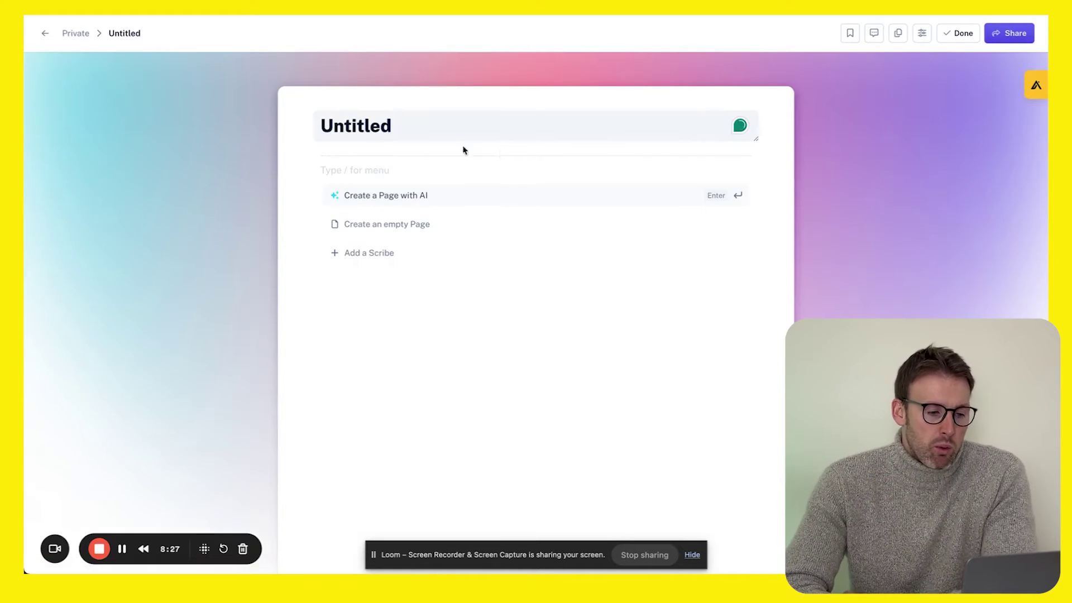
pyautogui.doubleClick(403, 121)
pyautogui.write('Twitter Mart')
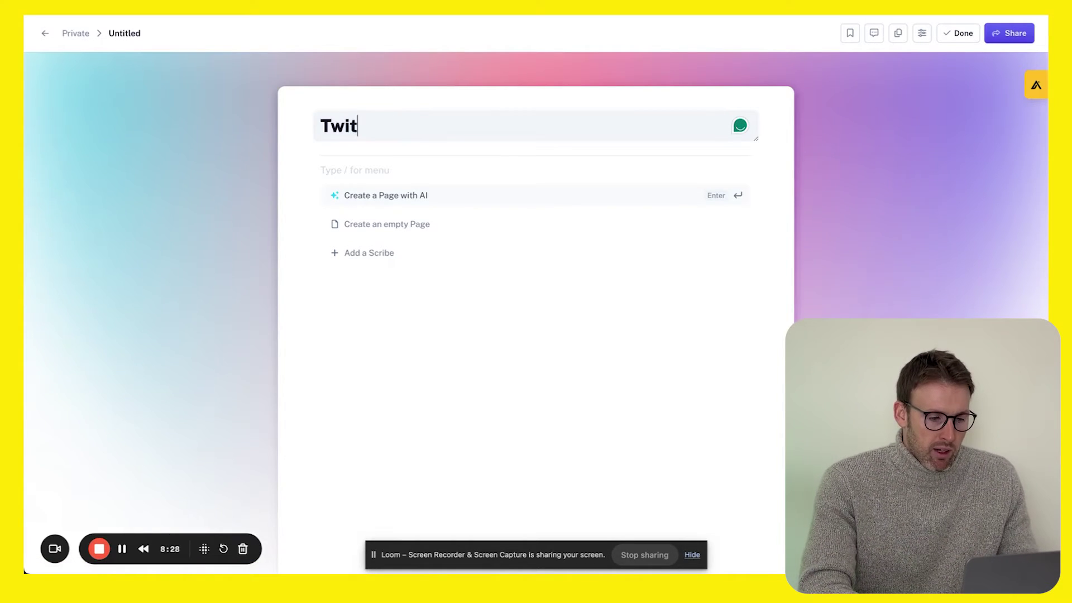
pyautogui.write('eting')
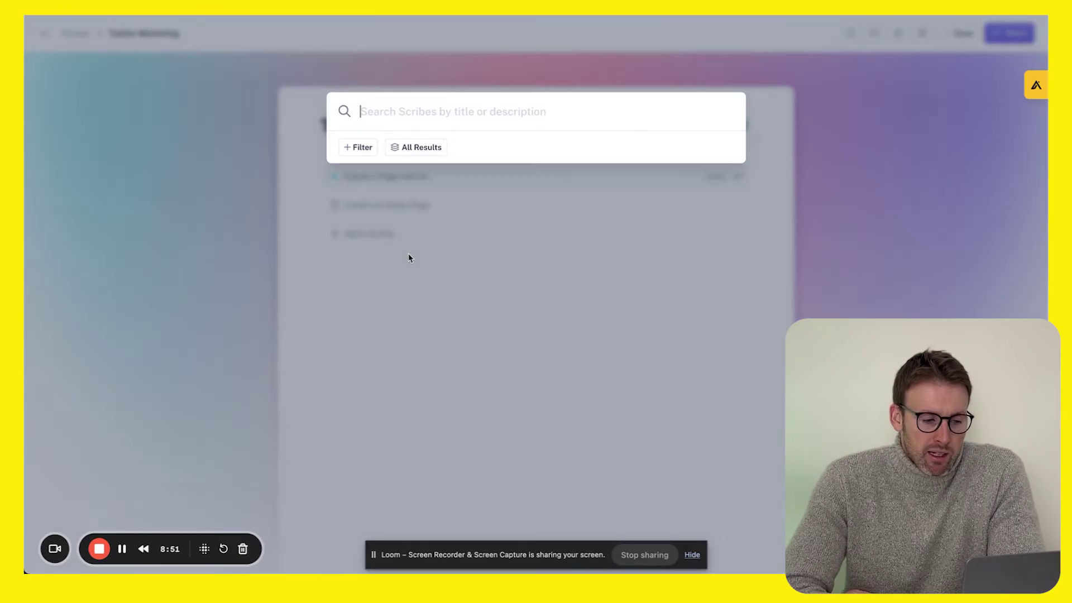
# Search 'twitter' and embed the 'Creating and Posting a Tweet on Twitter' guide
pyautogui.write('tw')
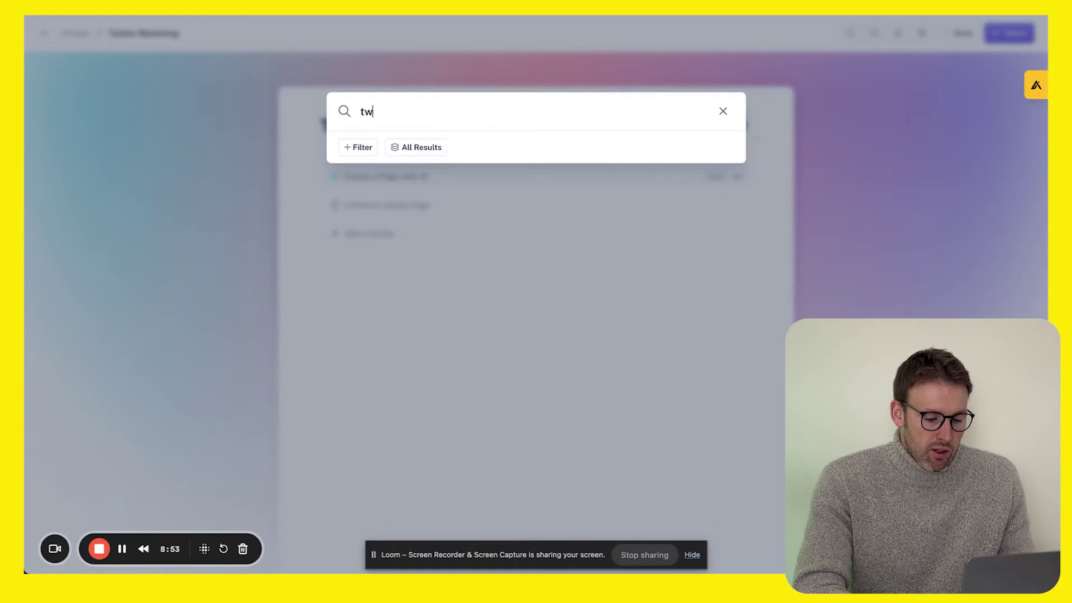
pyautogui.write('itter')
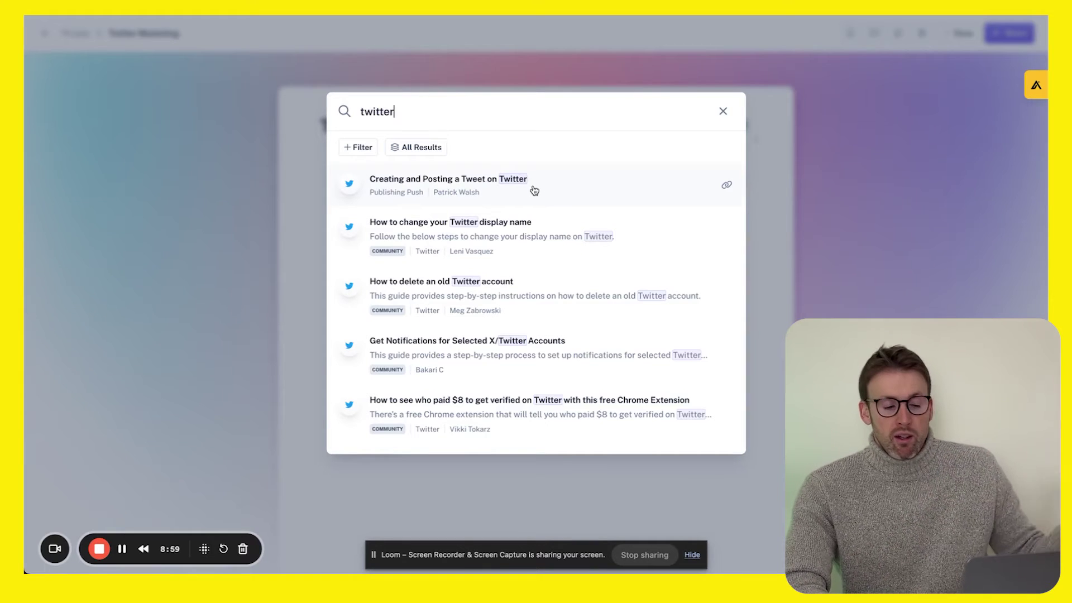
pyautogui.click(569, 189)
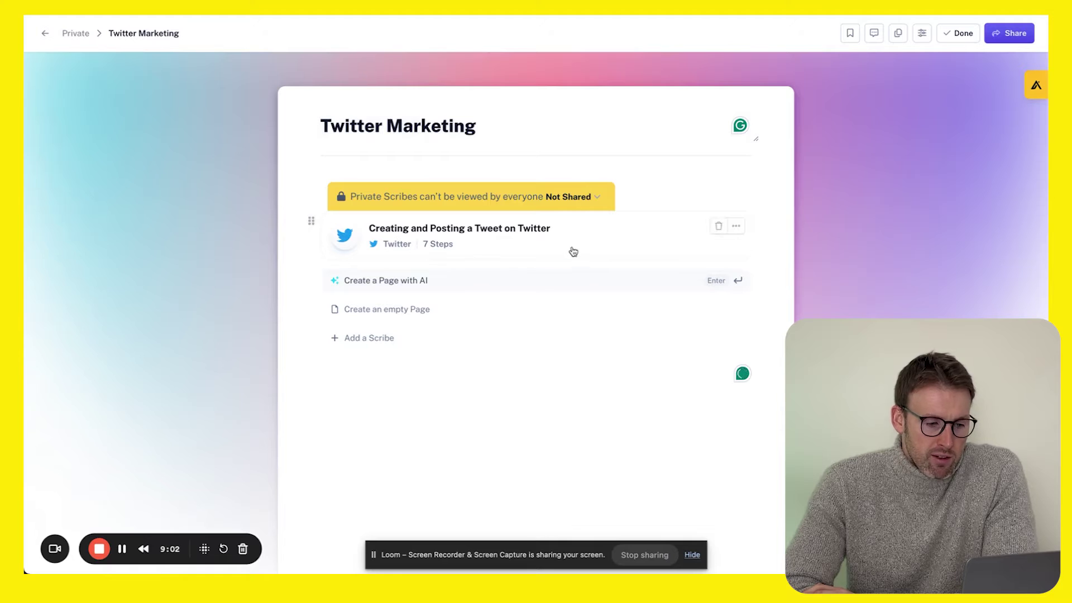
pyautogui.scroll(-1, 623, 257)
# Share the embedded guide with the Publishing Push team and make it shareable with a link
pyautogui.click(594, 139)
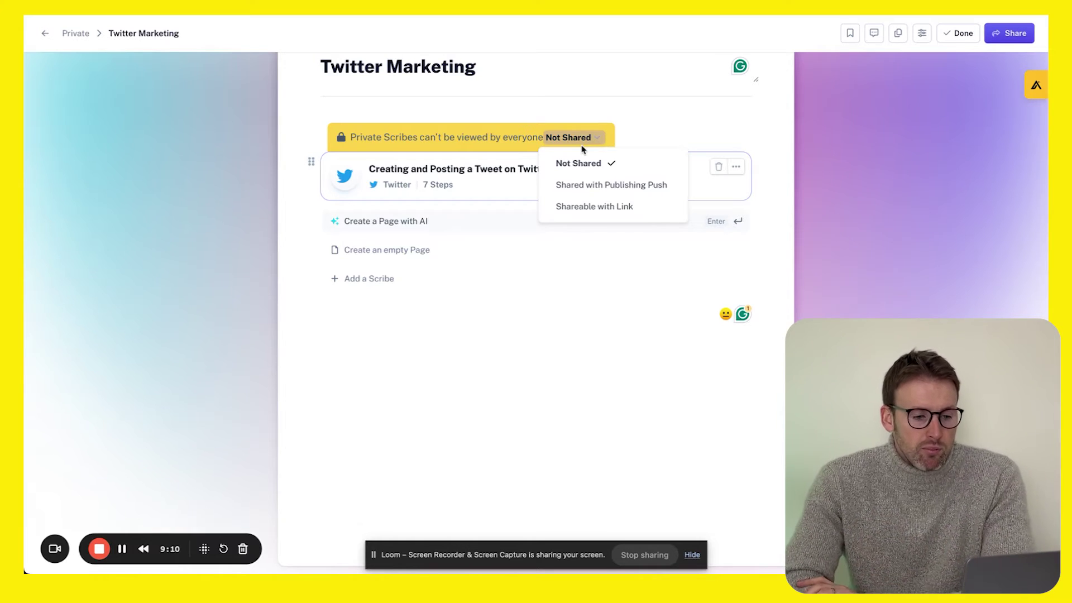
pyautogui.click(589, 185)
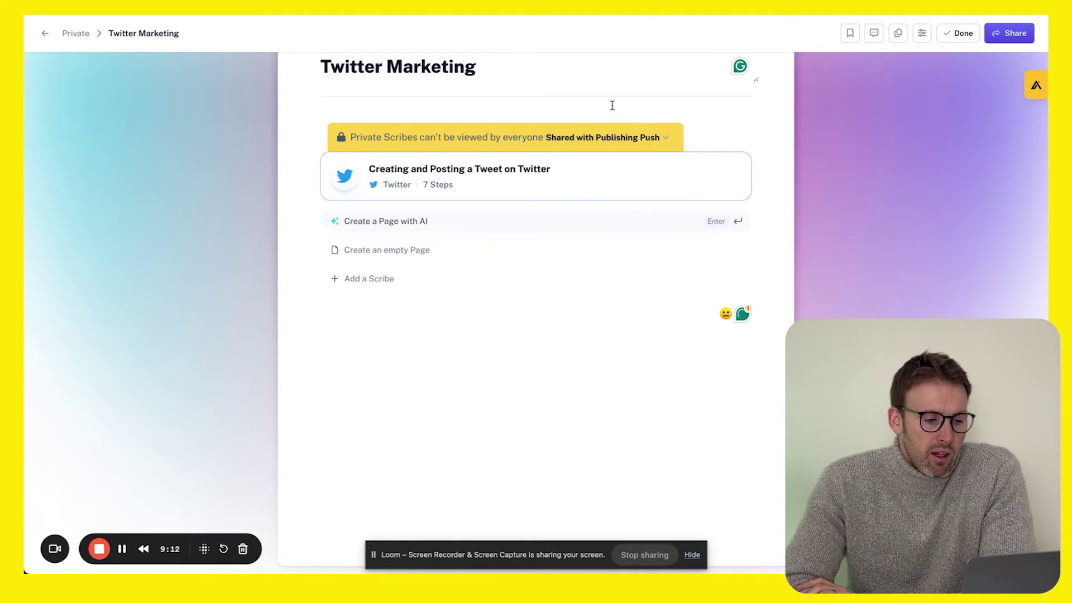
pyautogui.click(650, 140)
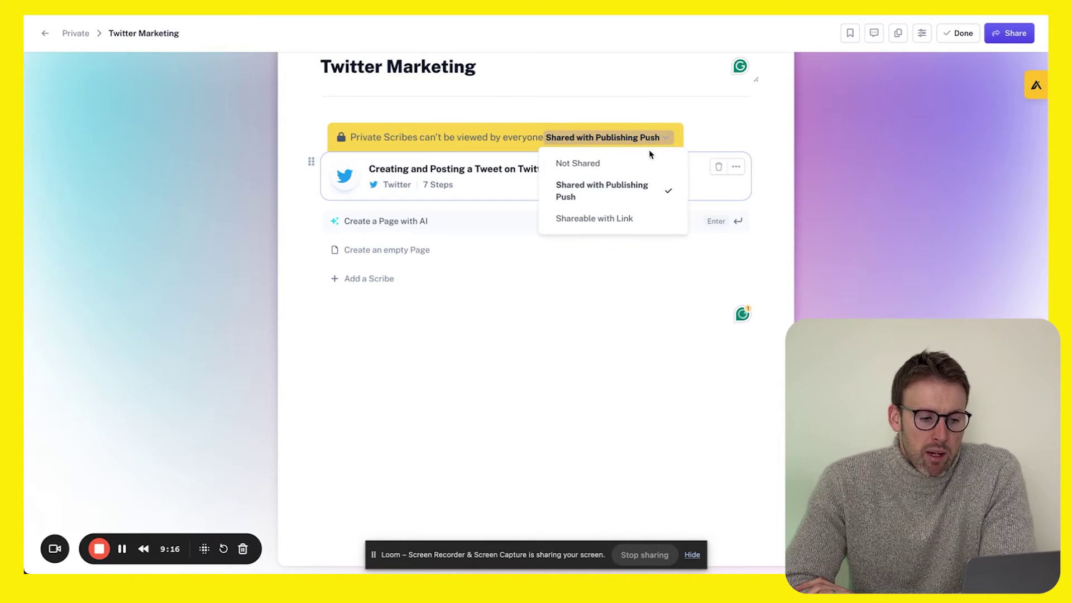
pyautogui.click(638, 220)
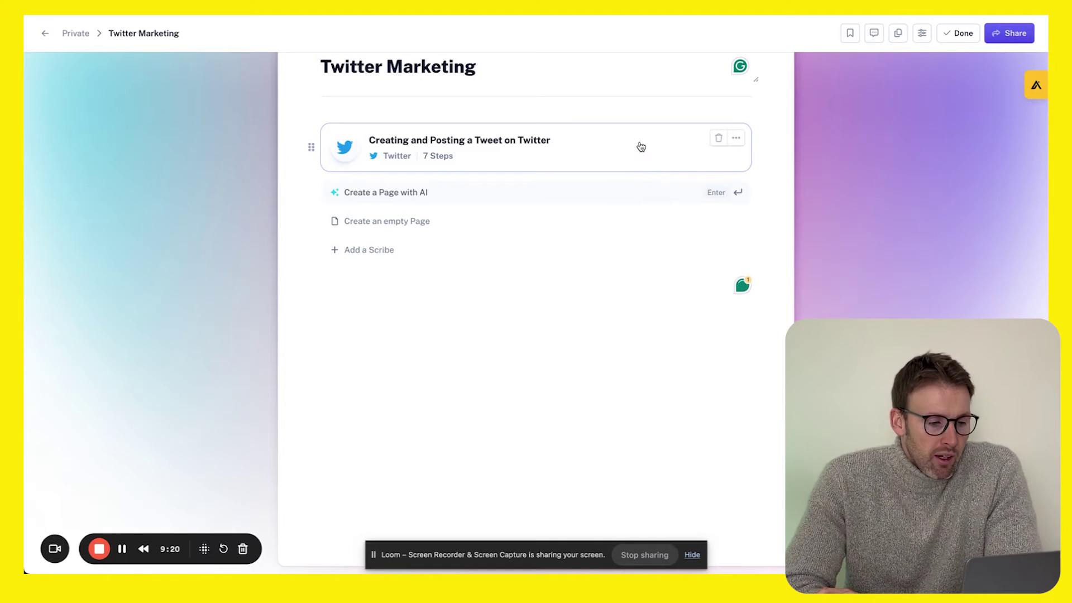
# Display the embedded tweet guide as a Large Embed
pyautogui.click(736, 138)
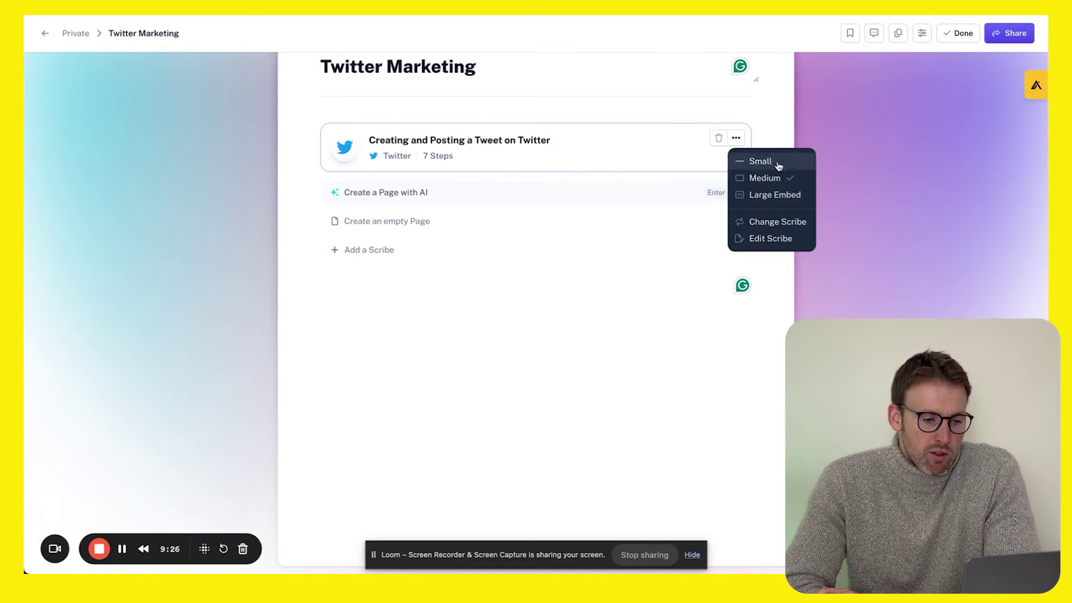
pyautogui.click(782, 194)
pyautogui.scroll(-1, 602, 199)
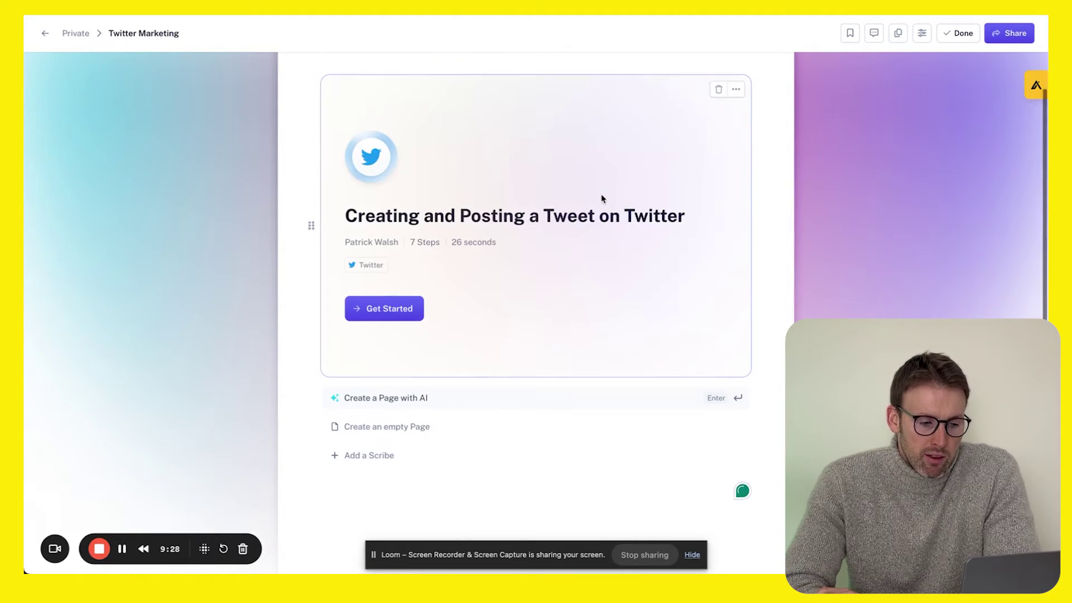
pyautogui.scroll(-1, 567, 193)
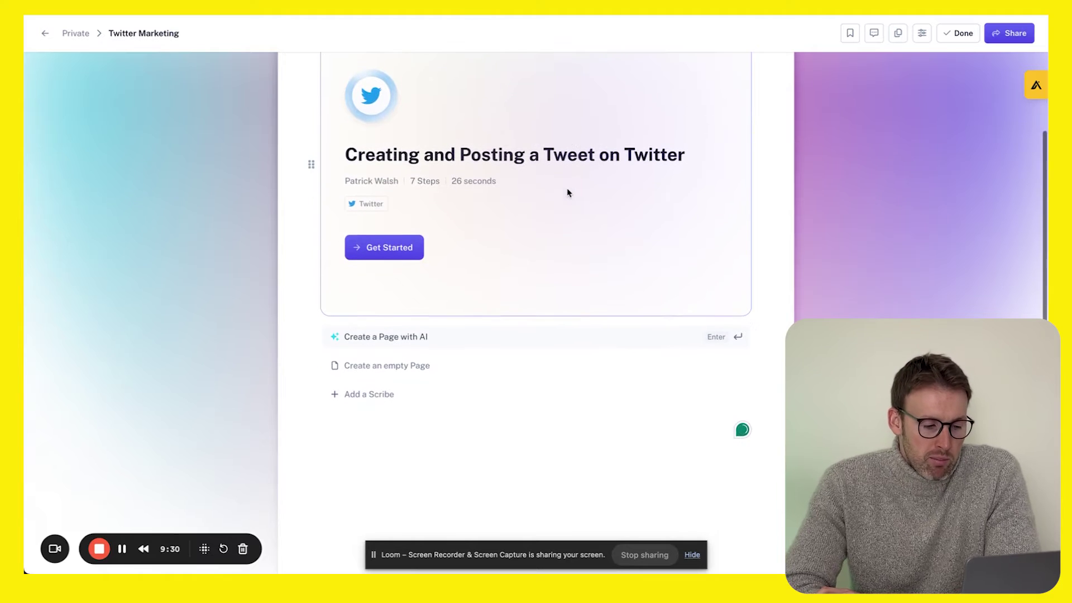
pyautogui.scroll(3, 568, 193)
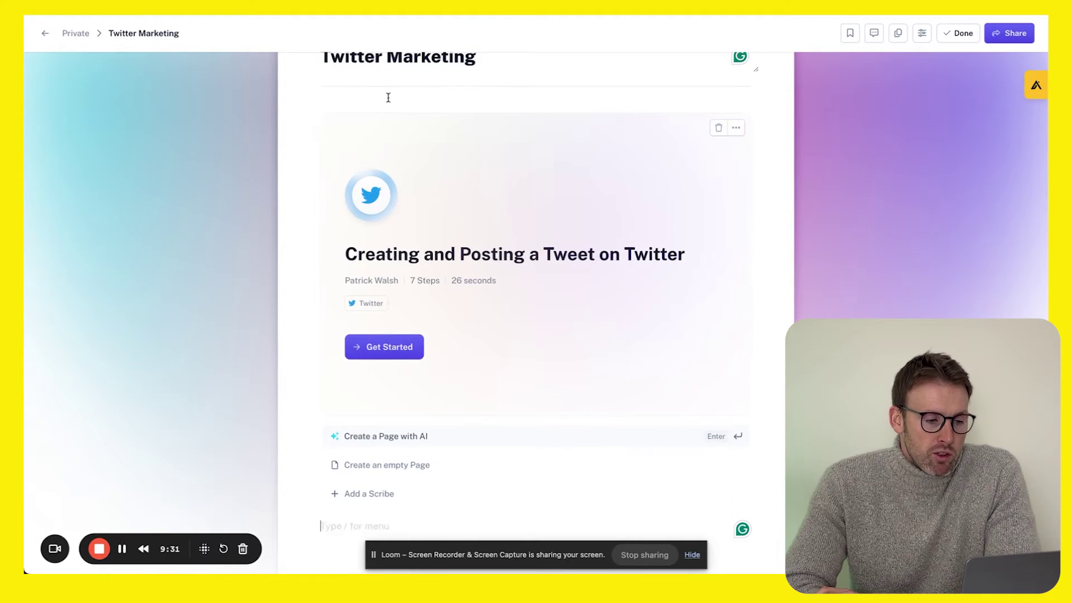
# Add an intro sentence beginning 'First things' on the line under the page title
pyautogui.click(388, 98)
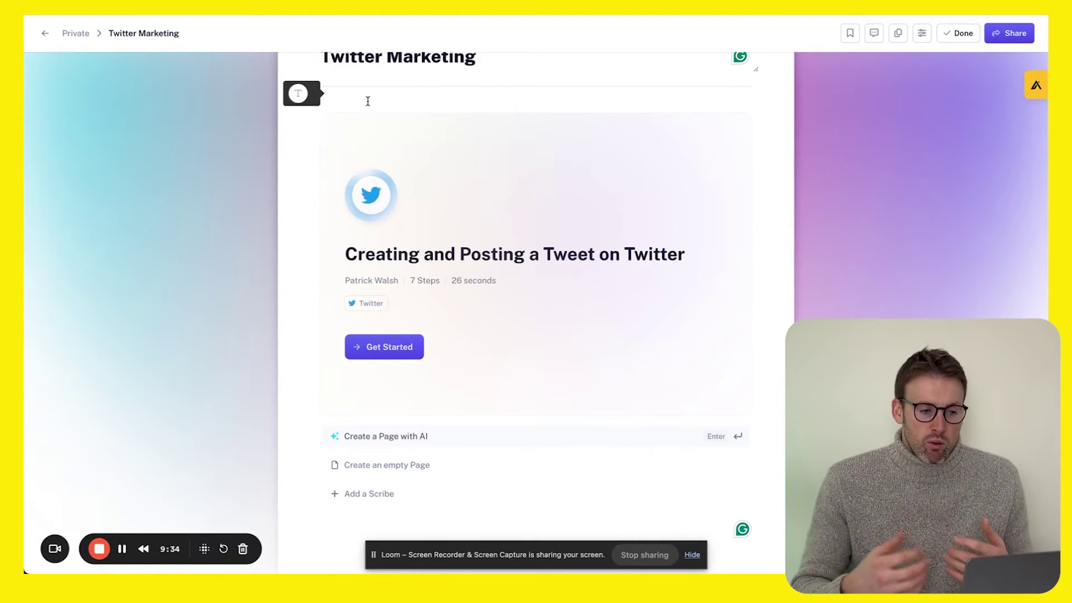
pyautogui.write('First ')
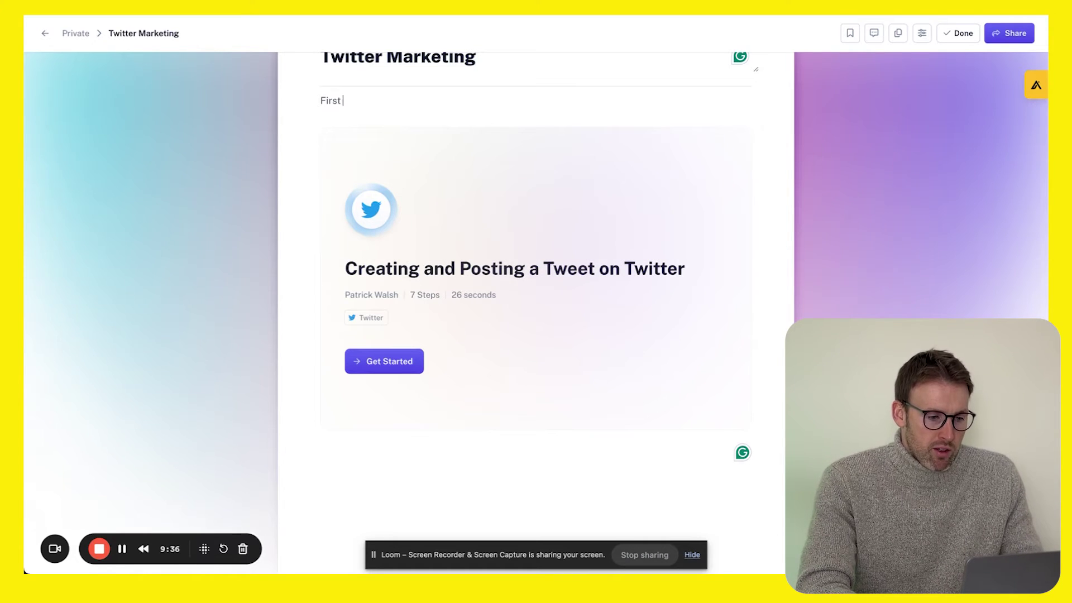
pyautogui.write('things first here is how to write and post a tweet.')
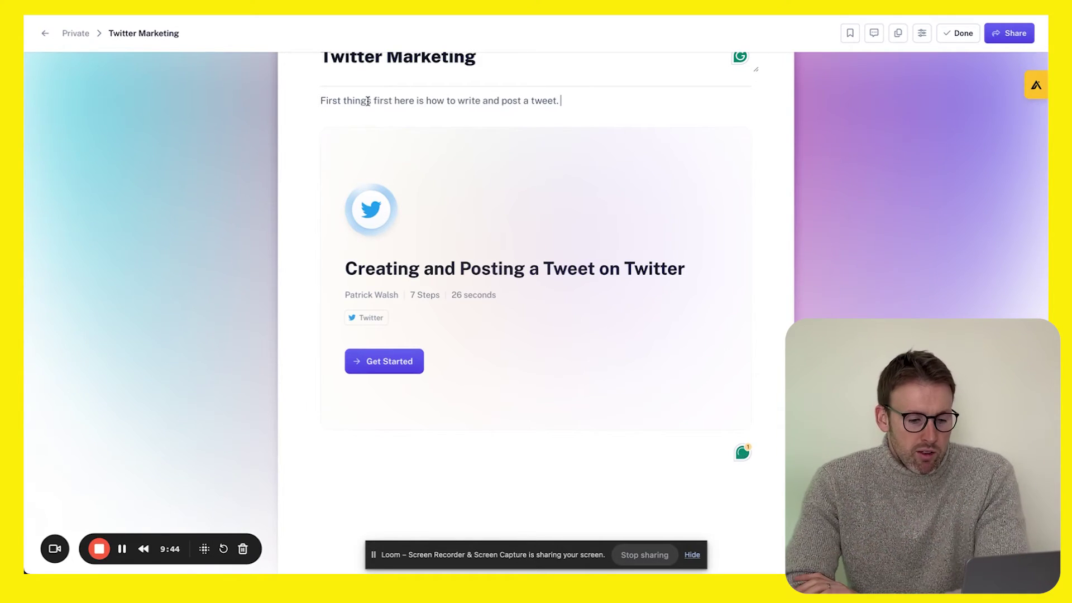
pyautogui.scroll(-2, 454, 254)
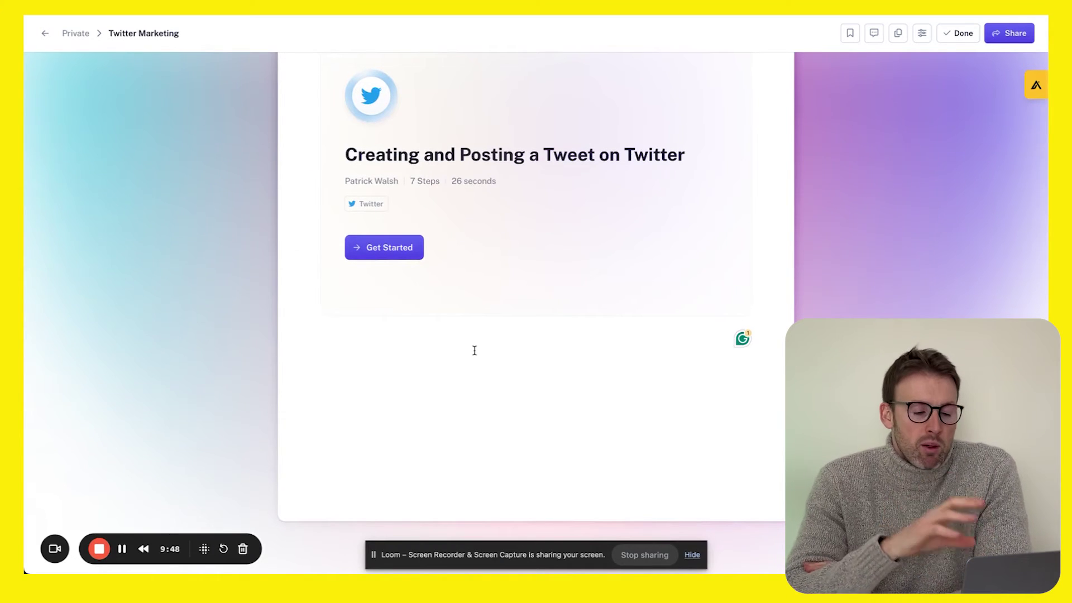
pyautogui.scroll(3, 474, 350)
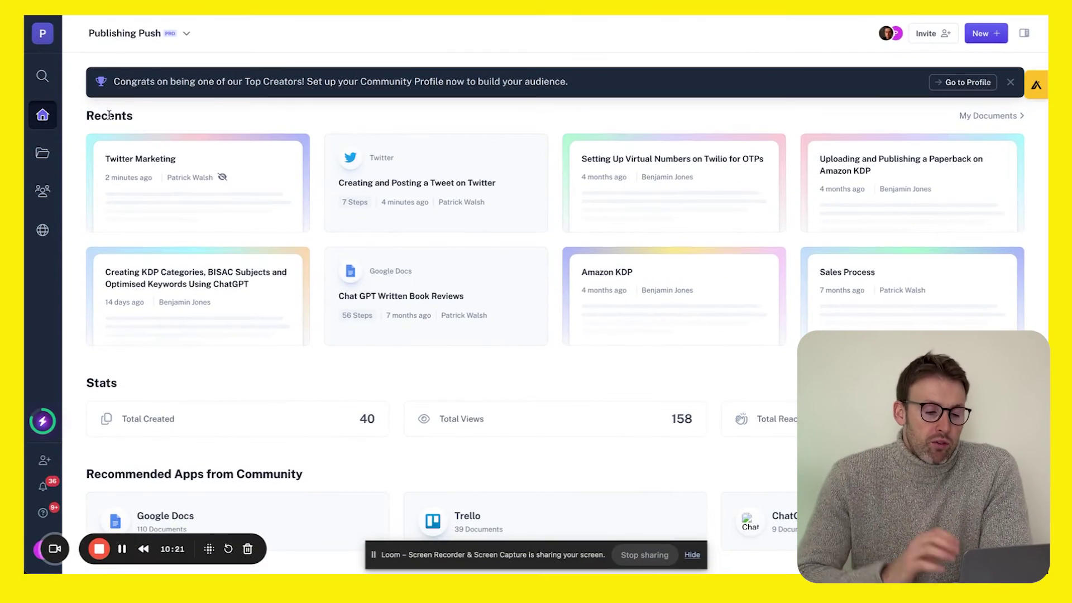
# Open the Documents library and the team's shared '2. Internal Processes' folder
pyautogui.click(42, 152)
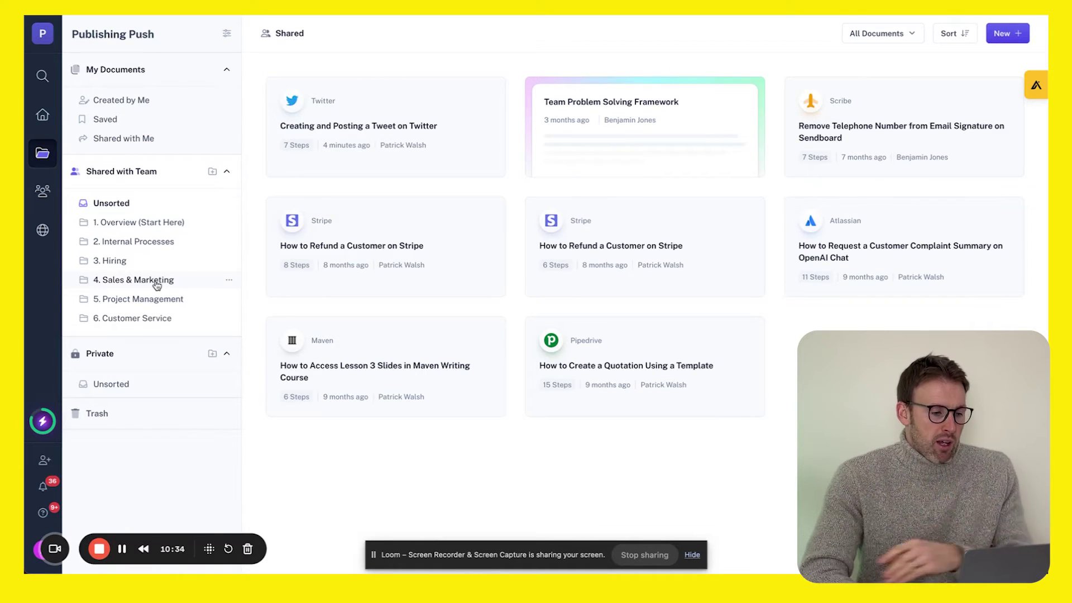
pyautogui.click(159, 221)
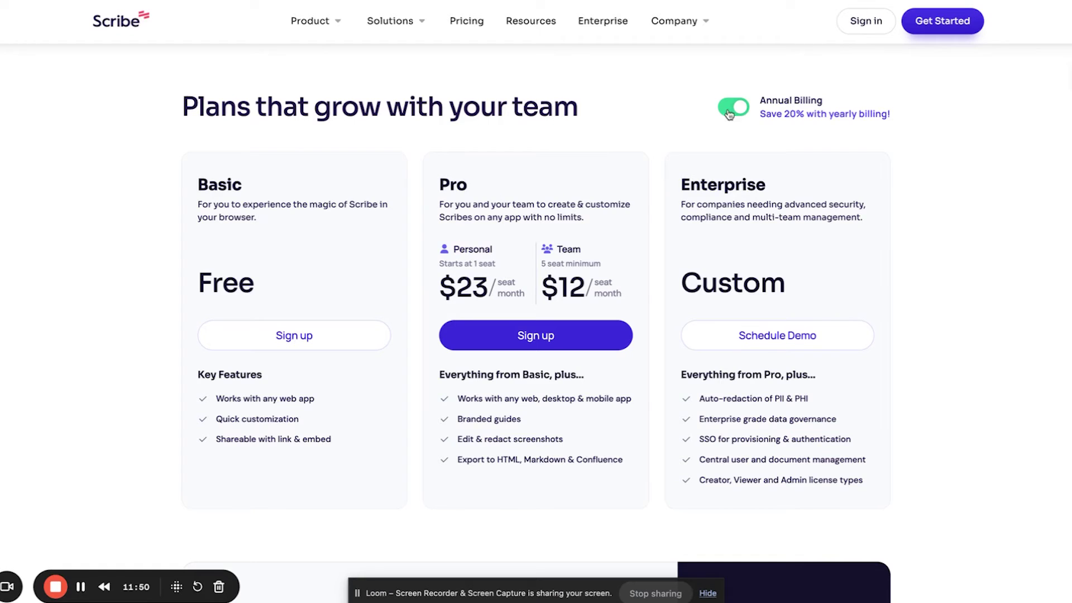
# Turn off Annual Billing so Pro shows $29 personal and $15 per team seat monthly
pyautogui.click(737, 106)
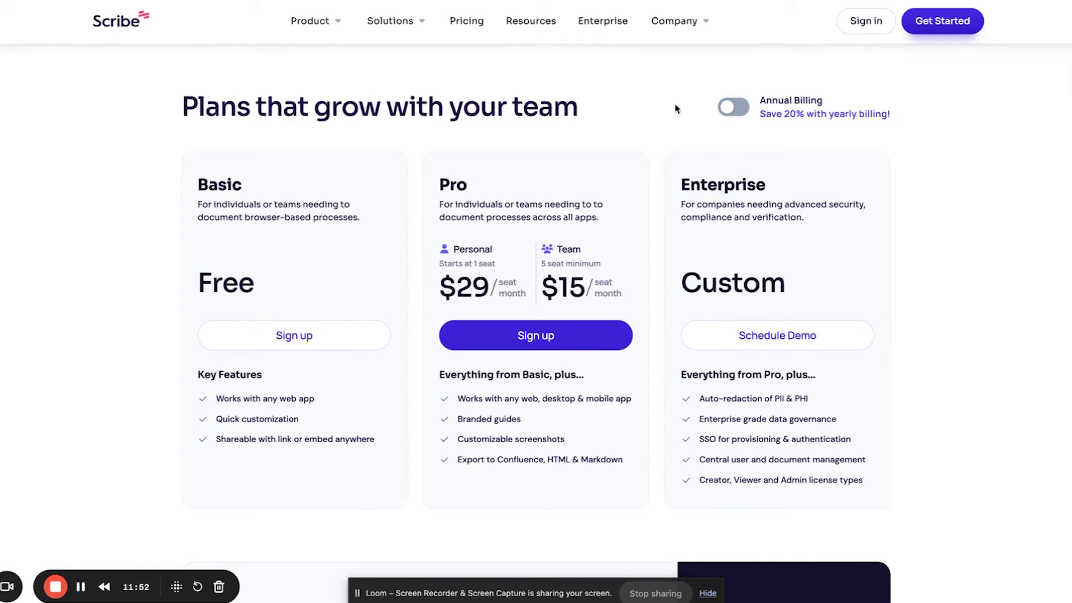